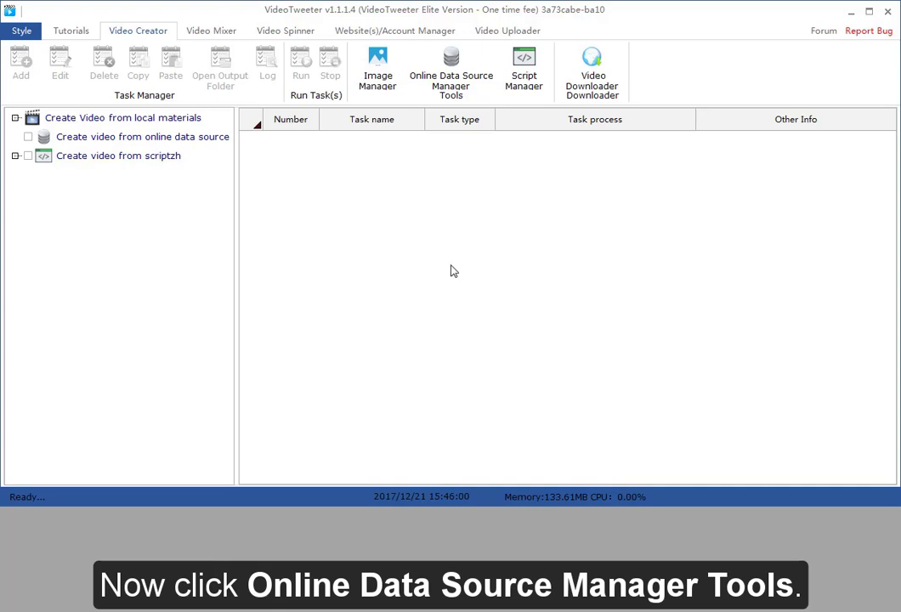
- Add a category named TestGroup in the Online Data Source Manager and select it
click(460, 81)
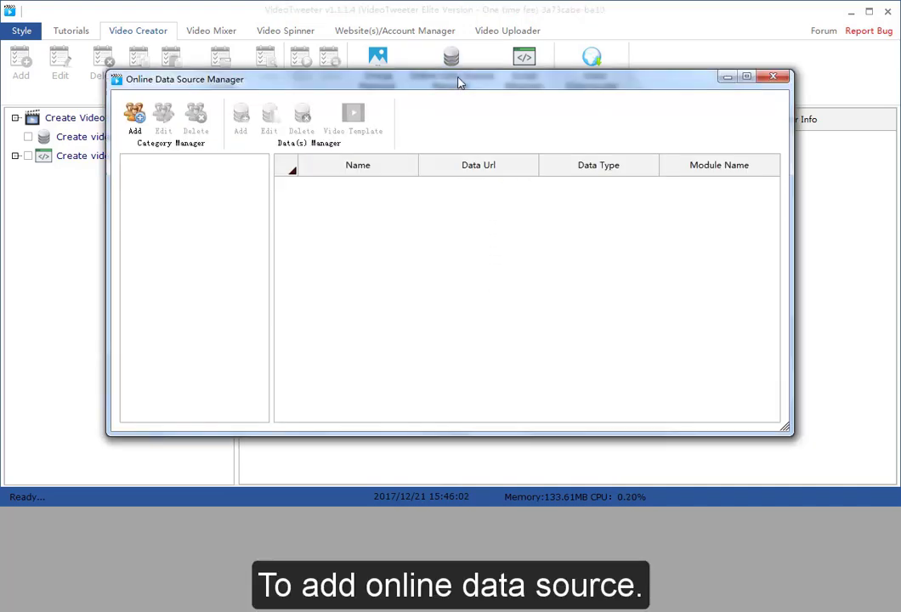
click(139, 123)
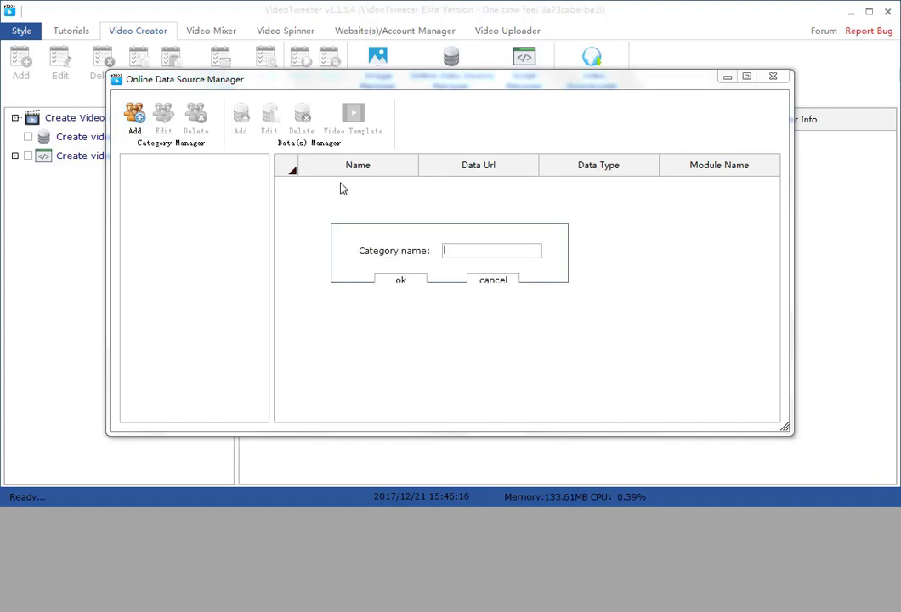
text(TestGroup)
click(401, 280)
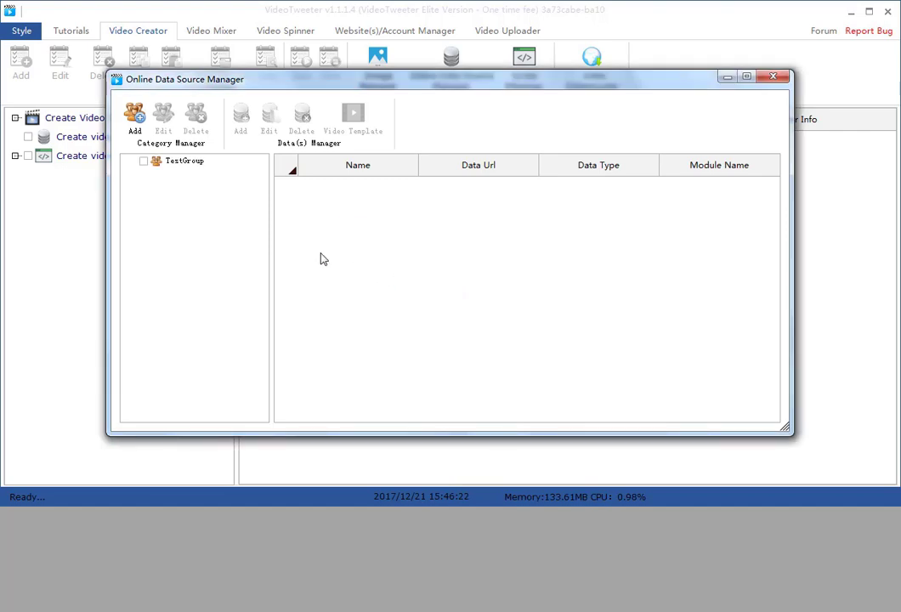
click(192, 167)
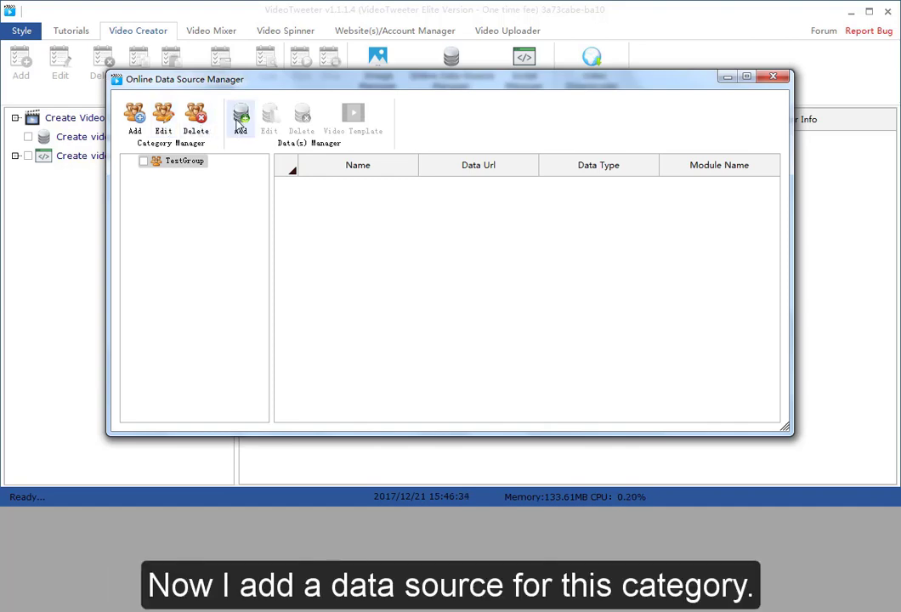
click(240, 128)
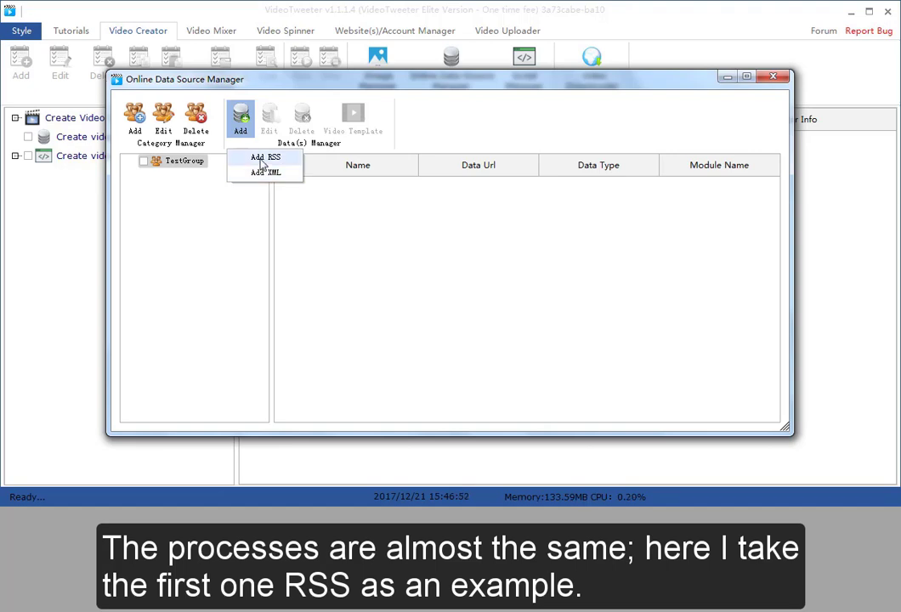
click(263, 159)
click(297, 127)
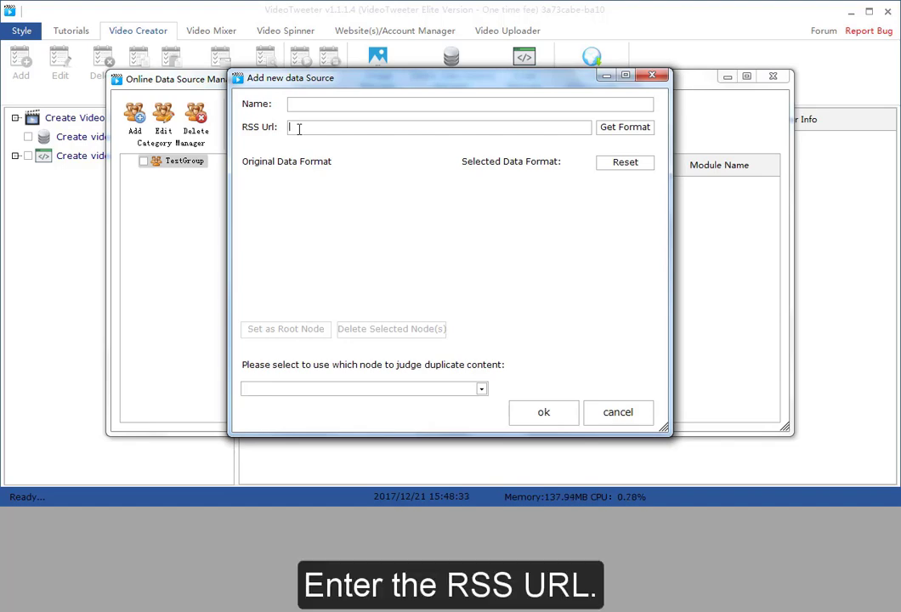
text(http://www.techradar.com/rss/news/networking)
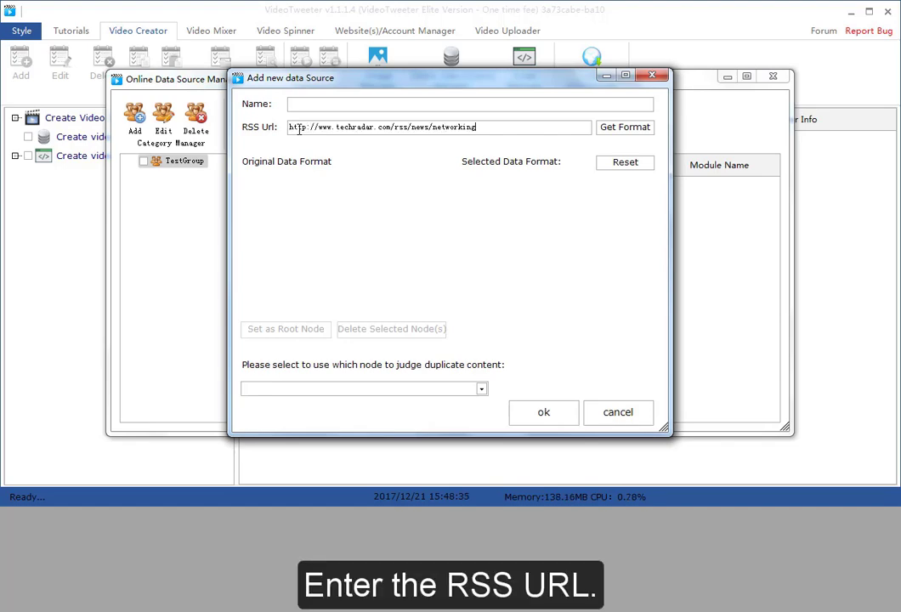
- Fetch the feed's format and set item under rss > channel as the root node
click(622, 131)
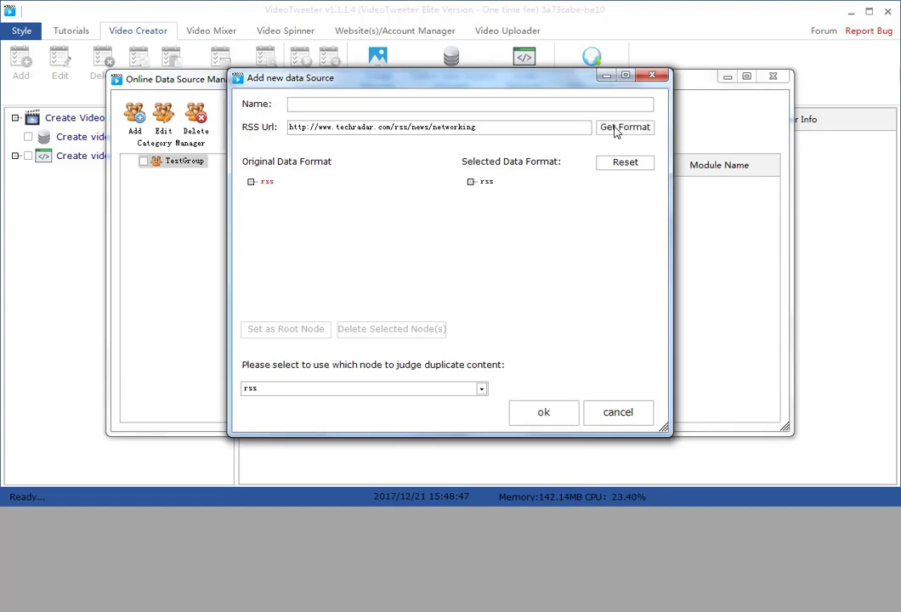
click(251, 182)
click(263, 194)
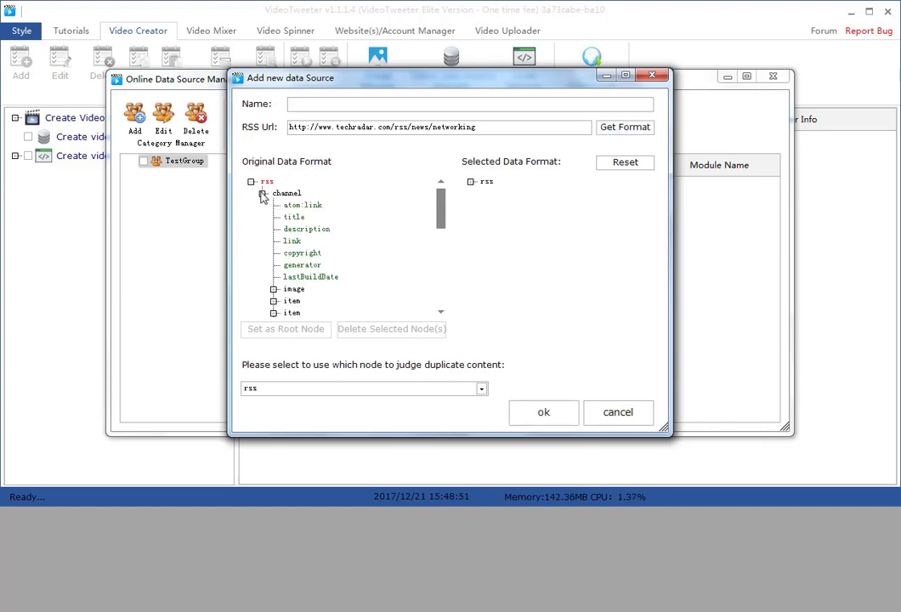
mouse_move(442, 204)
mouse_down()
mouse_move(443, 246)
mouse_move(445, 207)
mouse_up()
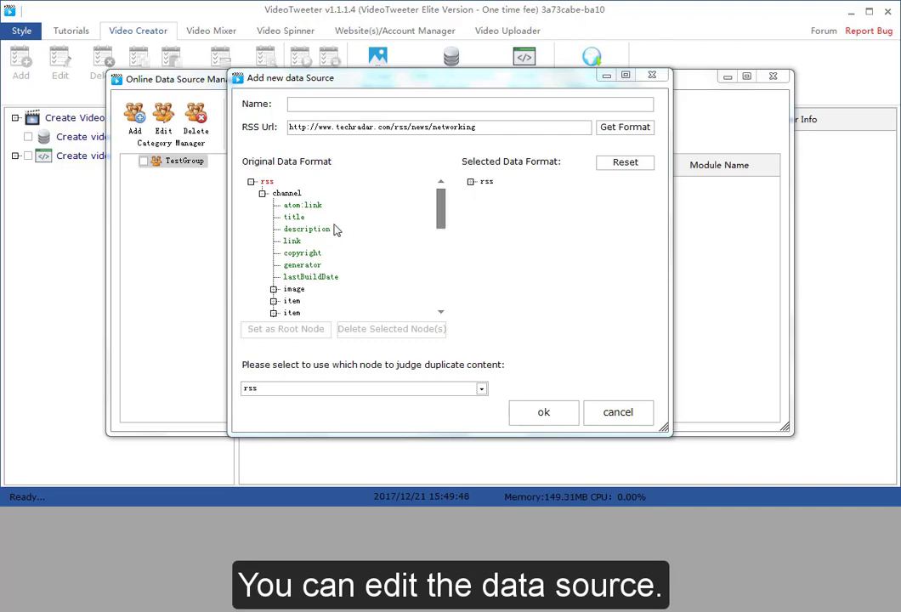
click(294, 303)
click(269, 329)
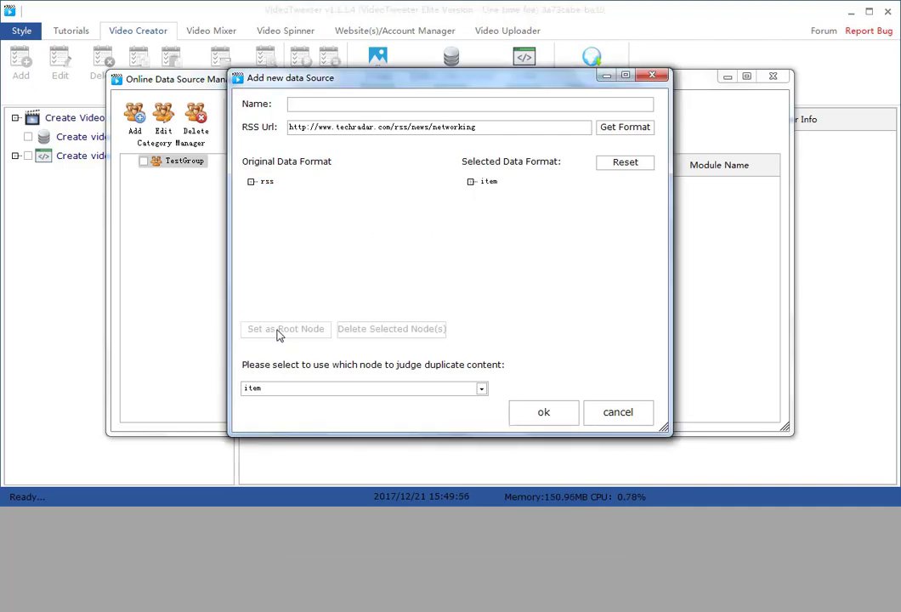
- Delete the link node under item from the selected format
click(251, 181)
click(262, 193)
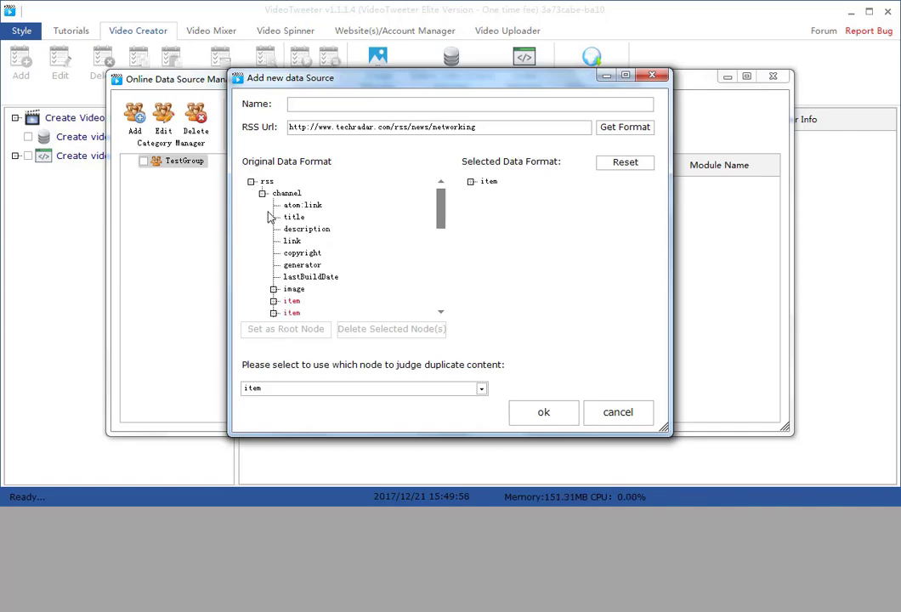
click(471, 182)
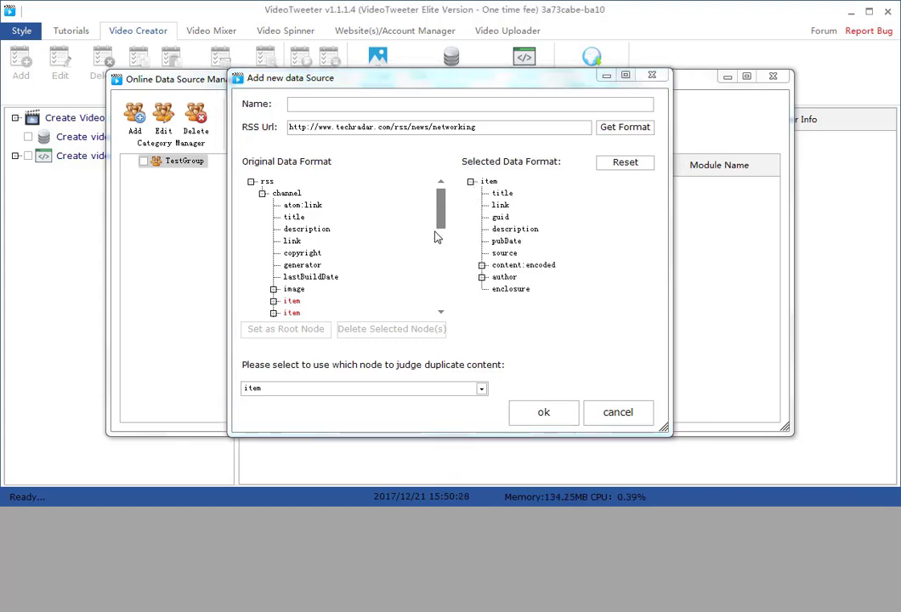
drag(440, 222, 440, 244)
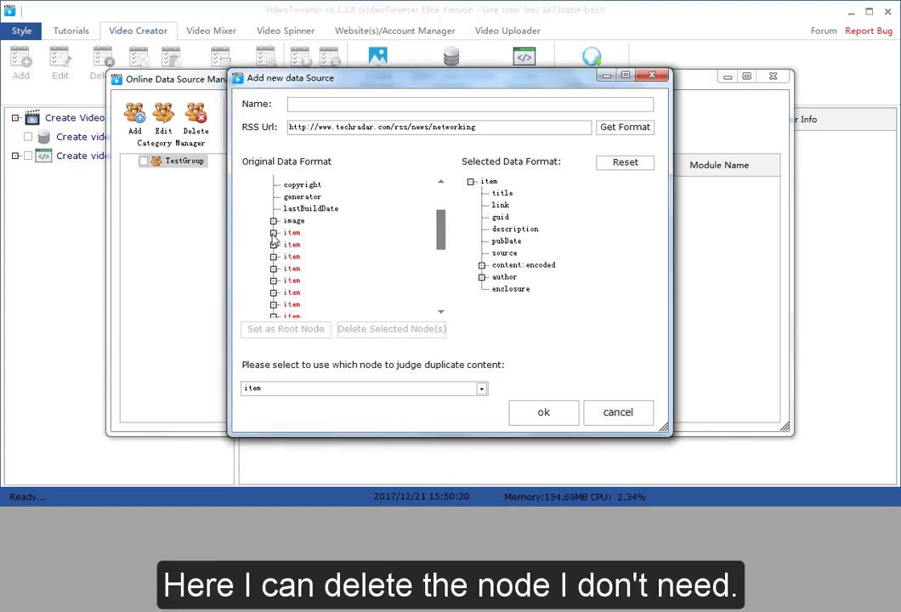
click(274, 233)
click(303, 256)
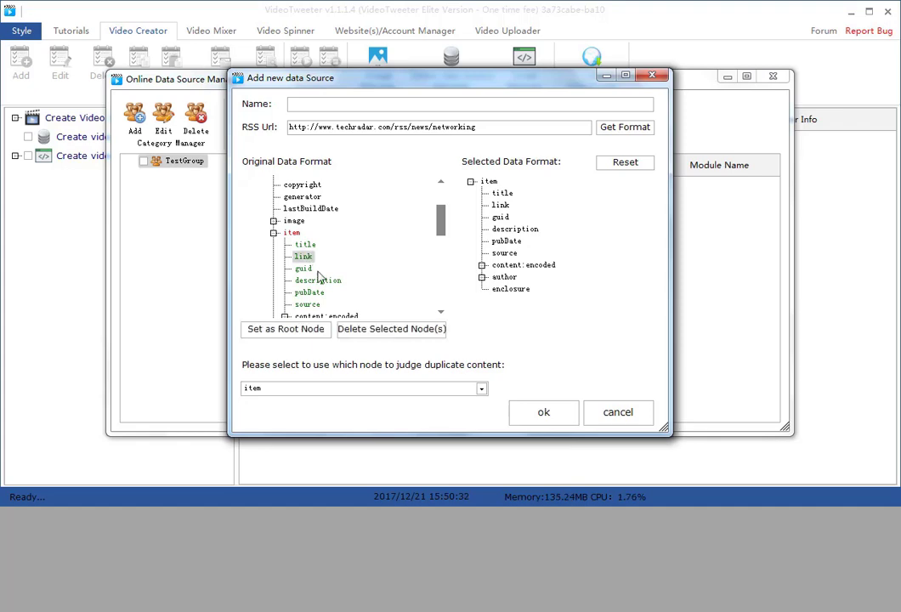
click(385, 332)
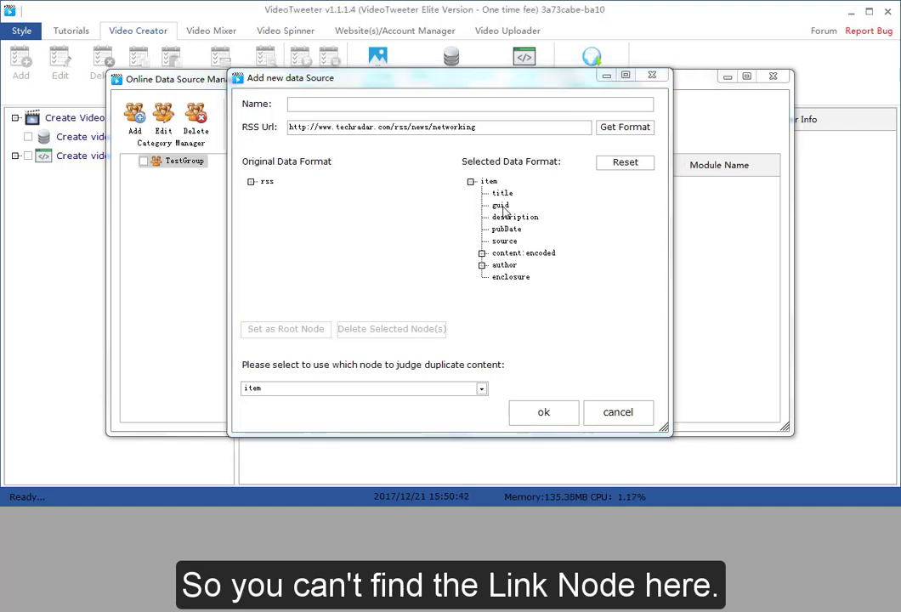
- Reset the selected format and set item as the root node again
click(623, 162)
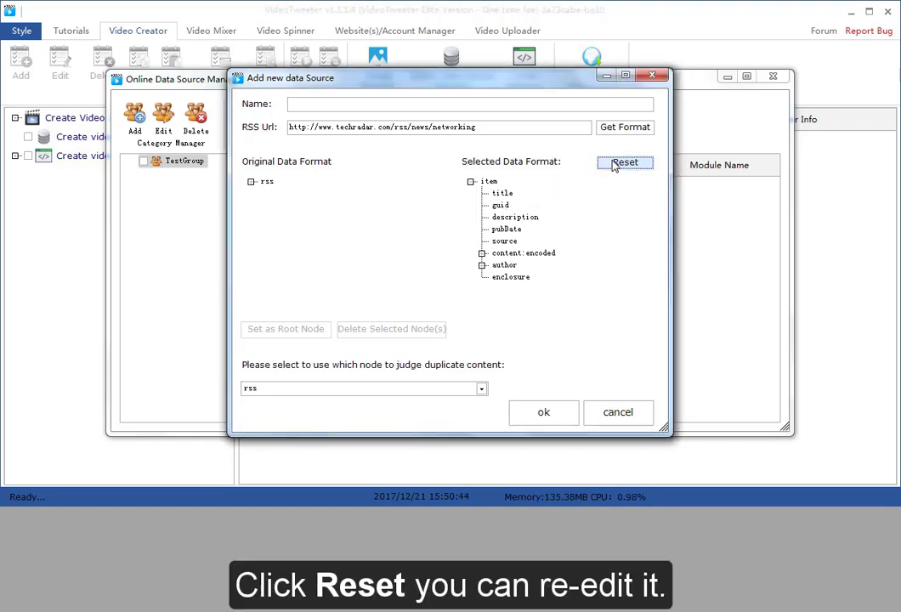
click(251, 182)
click(263, 194)
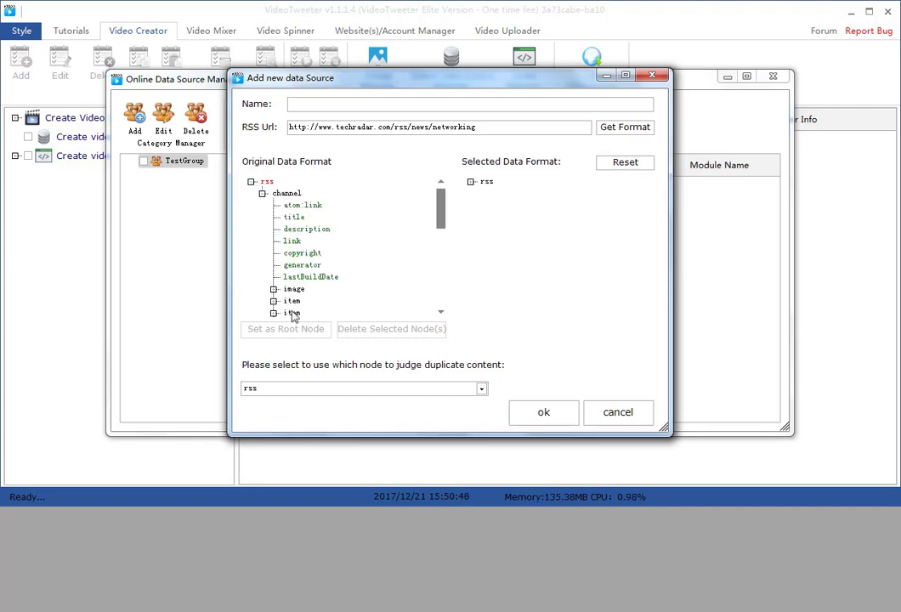
click(292, 301)
click(289, 329)
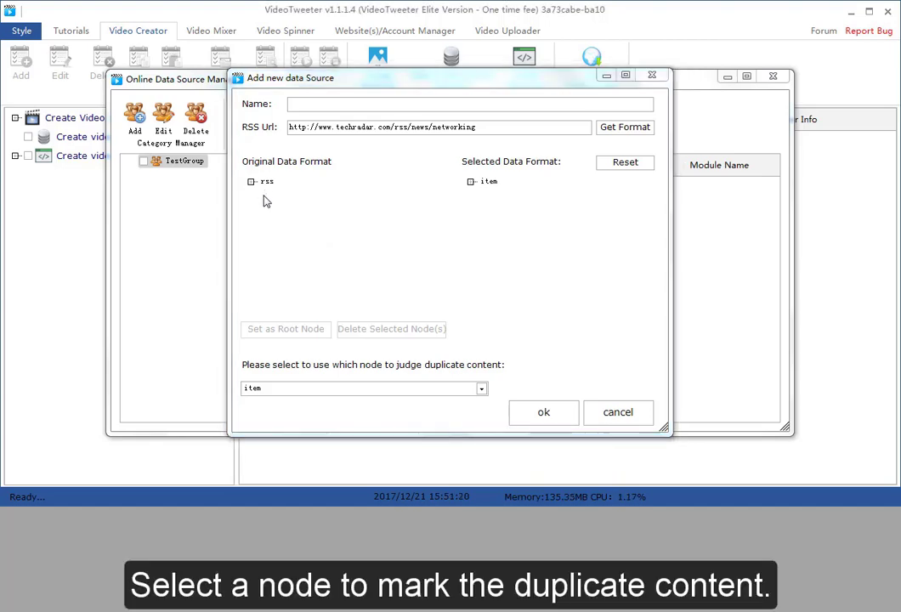
- Use item;guid for duplicate detection and save the source as TestDataSource
click(323, 391)
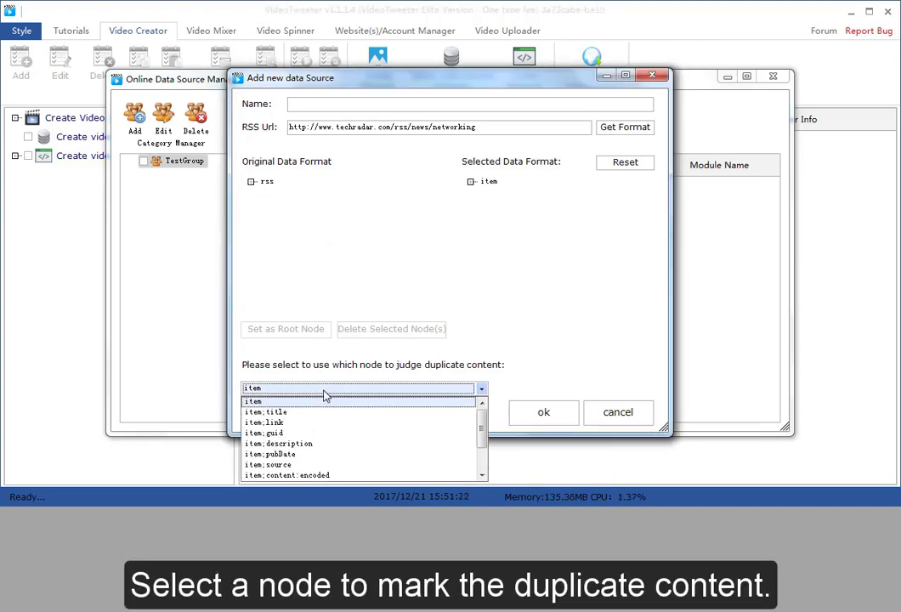
click(321, 434)
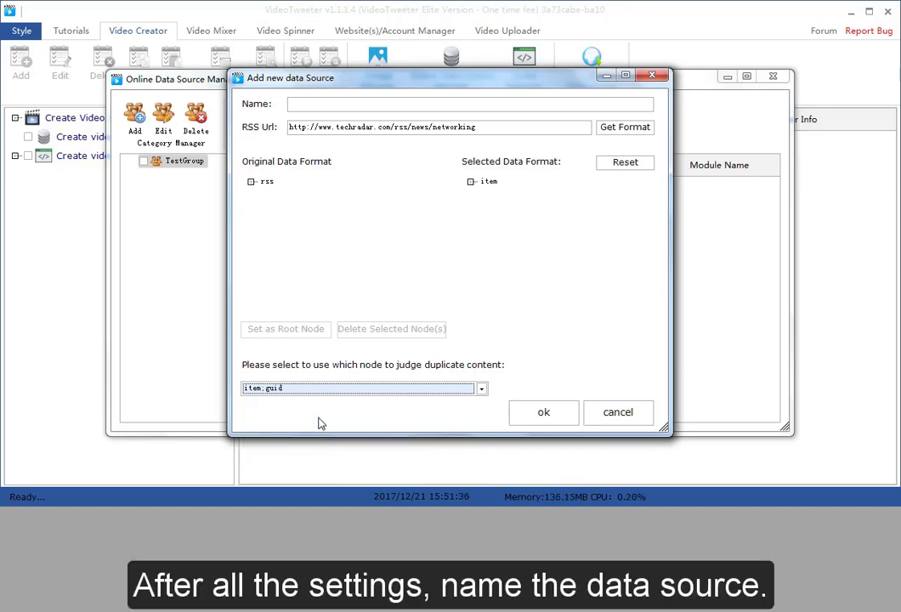
click(305, 104)
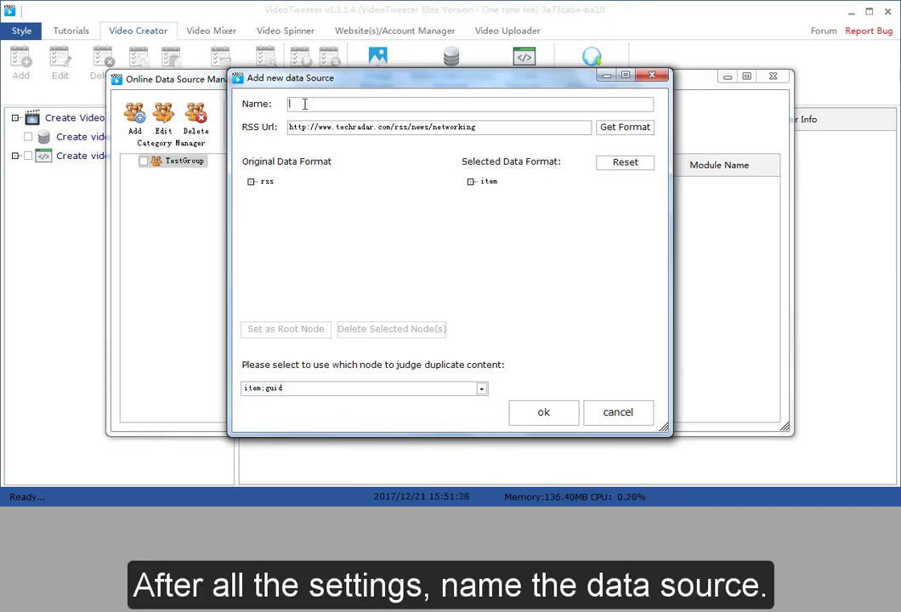
text(TestDataSource)
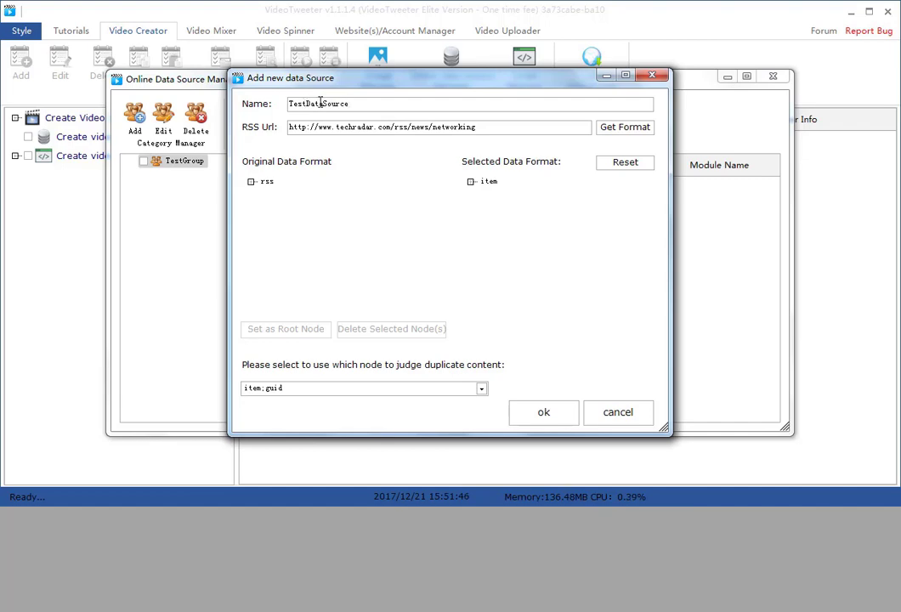
click(539, 411)
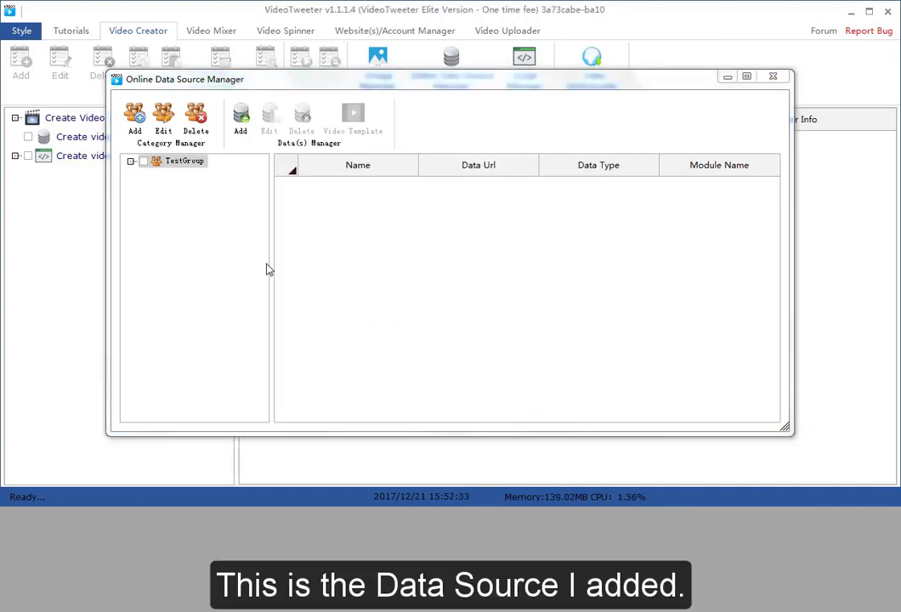
- Select TestDataSource under TestGroup and create a video template named TestTemplate
click(131, 161)
click(200, 174)
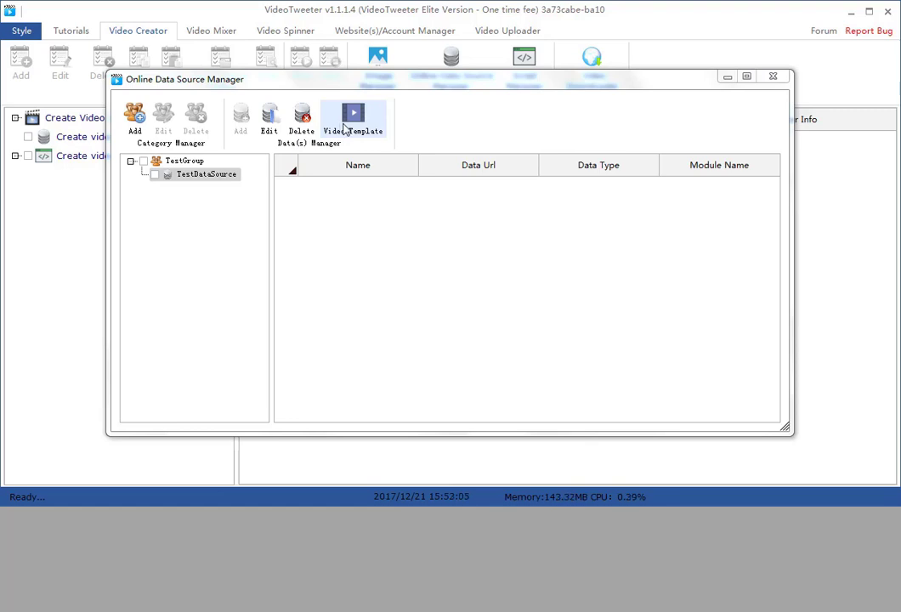
click(355, 127)
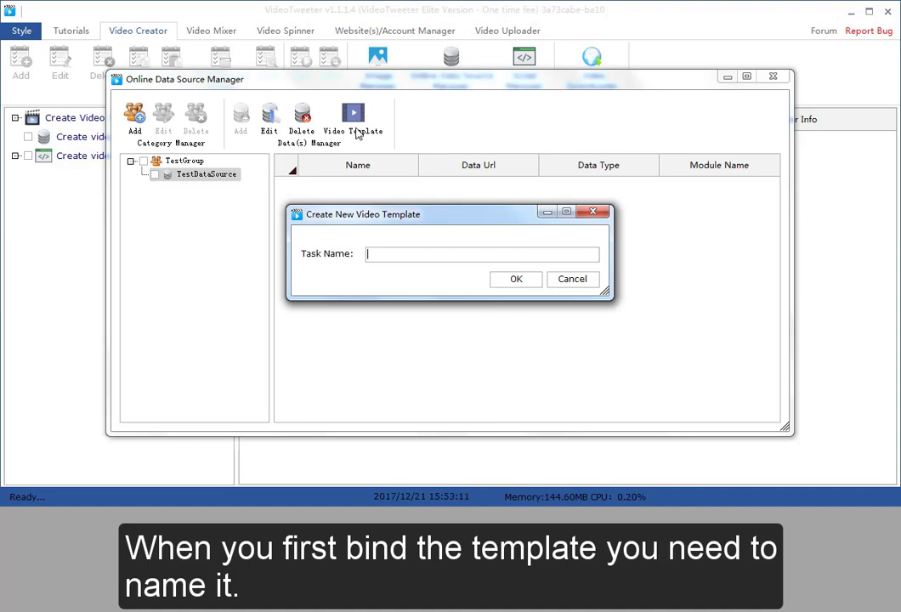
text(TestTemplate)
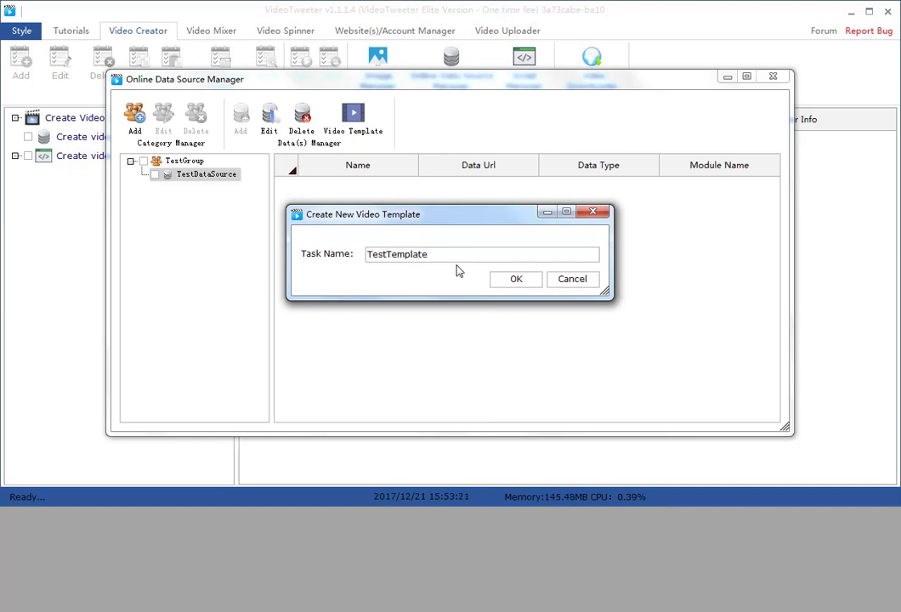
click(513, 284)
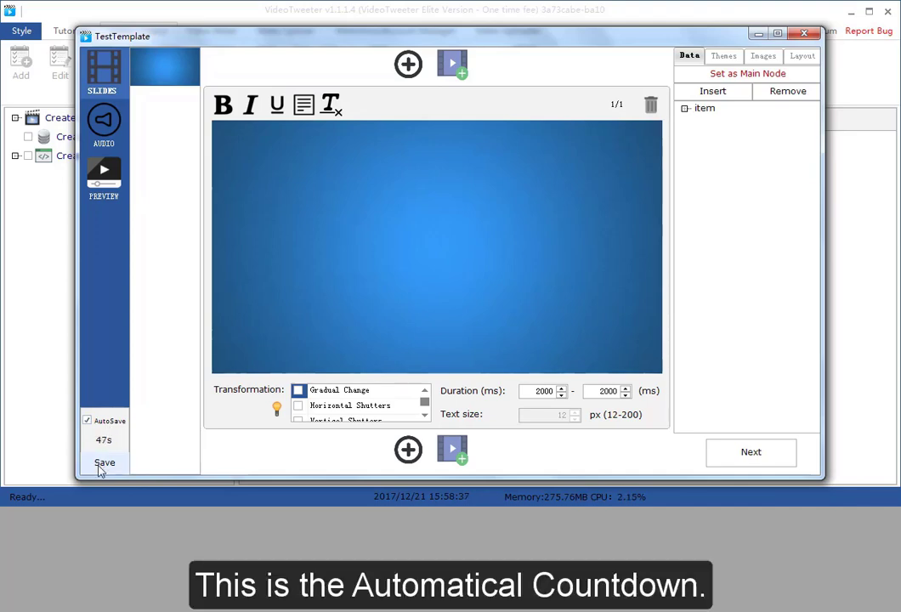
- Disable AutoSave and enable the Gradual Change, Horizontal Shutters and Vertical Shutters transitions
click(99, 422)
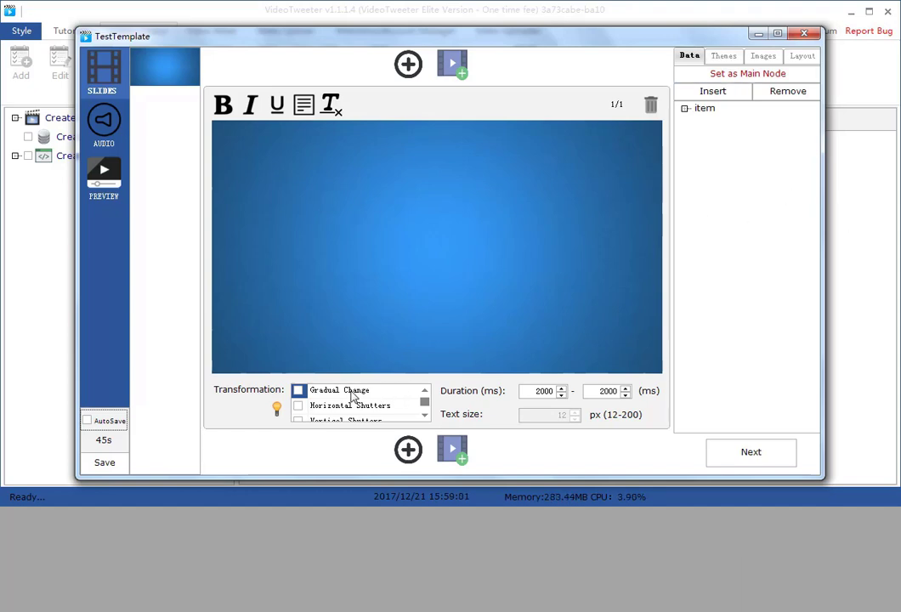
click(349, 392)
click(357, 407)
click(364, 422)
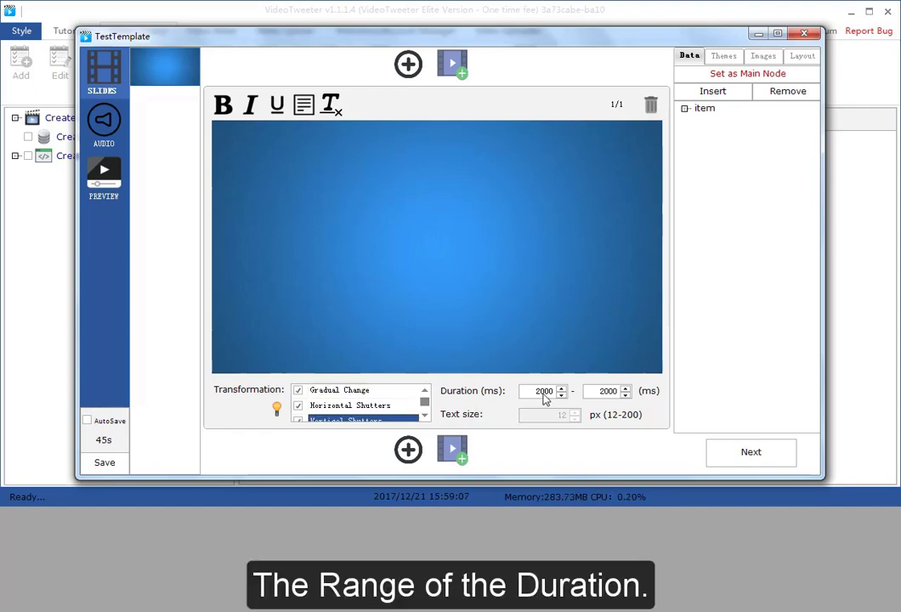
- Add the Shadow Green, Shadow Orange and Shadow Red themes
click(736, 59)
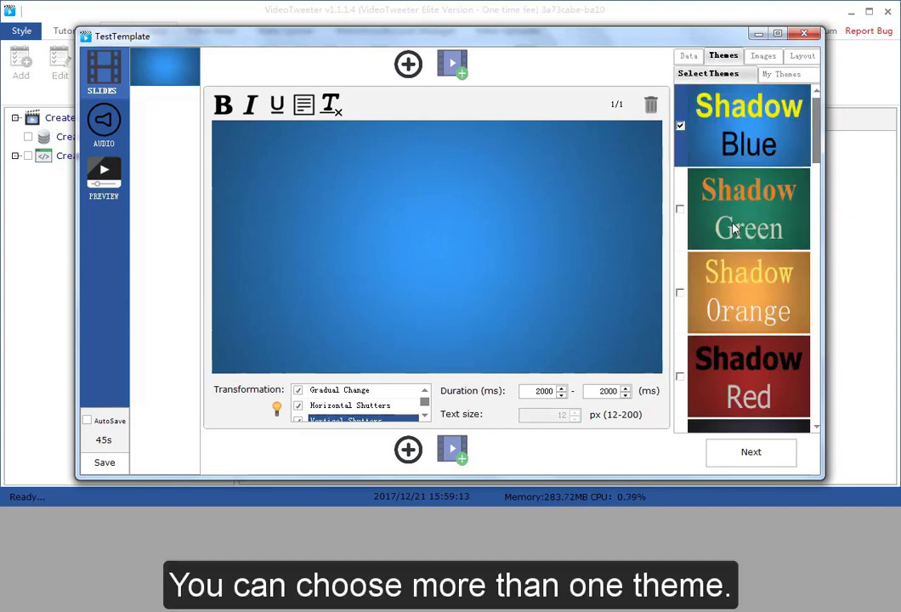
click(682, 211)
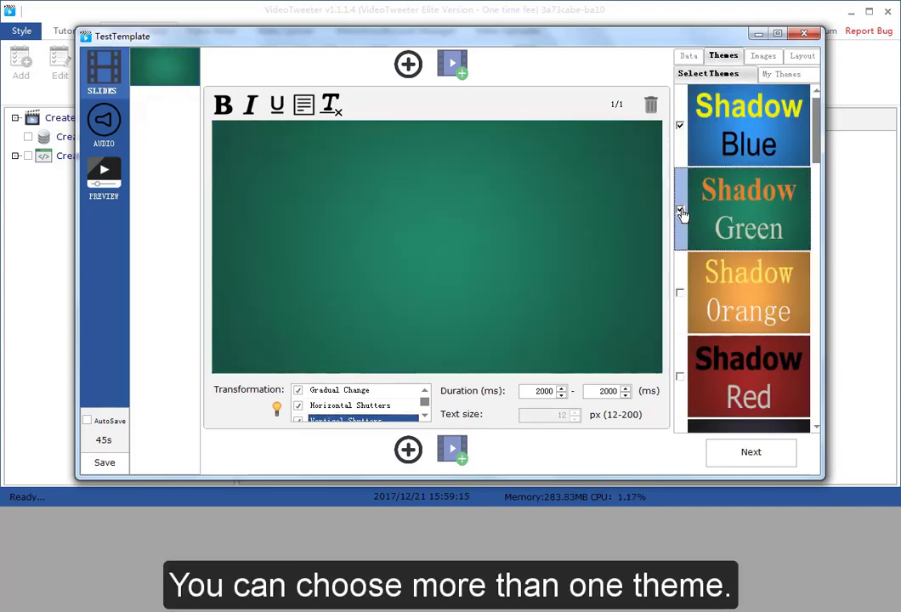
click(680, 294)
click(682, 378)
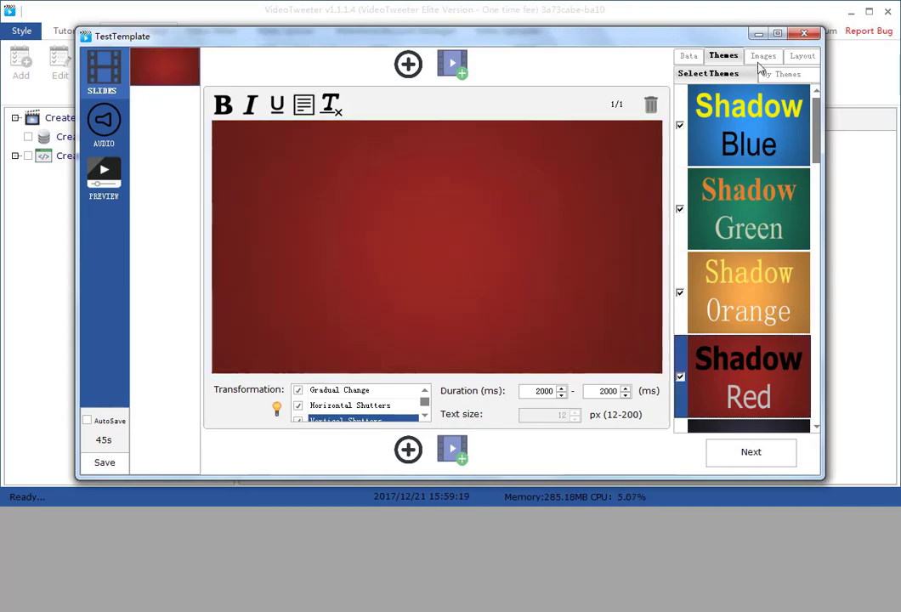
- Add the first three router images from My Images
click(762, 58)
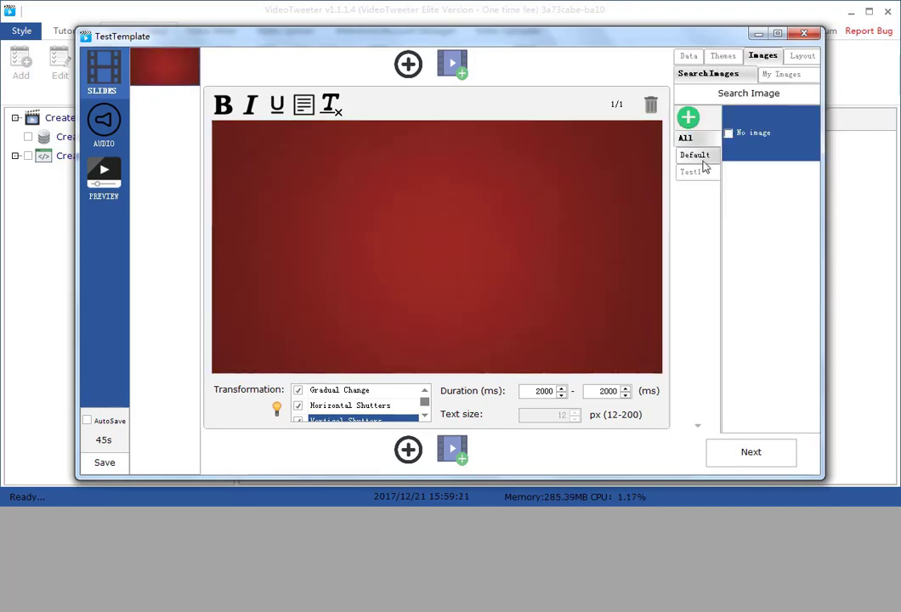
click(789, 75)
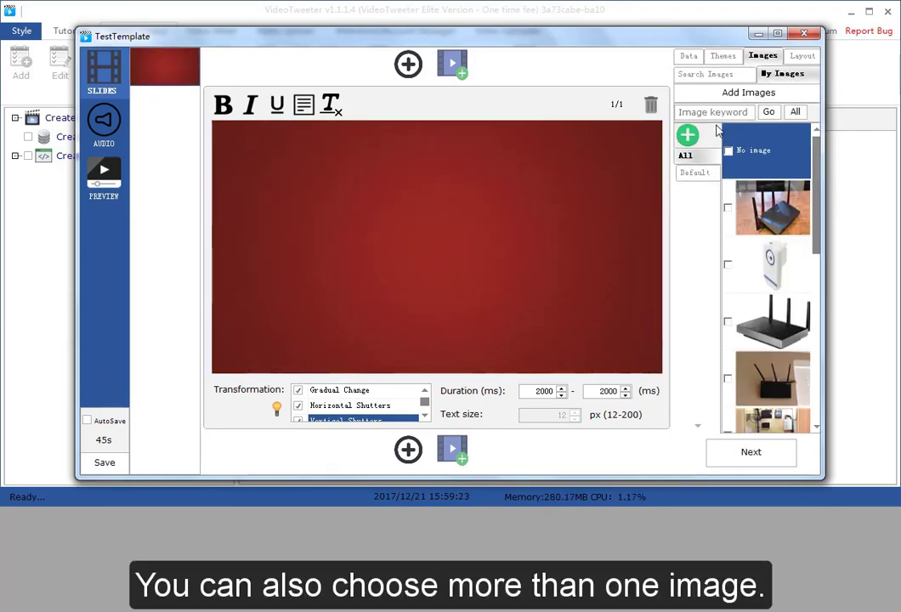
click(728, 207)
click(728, 264)
click(728, 321)
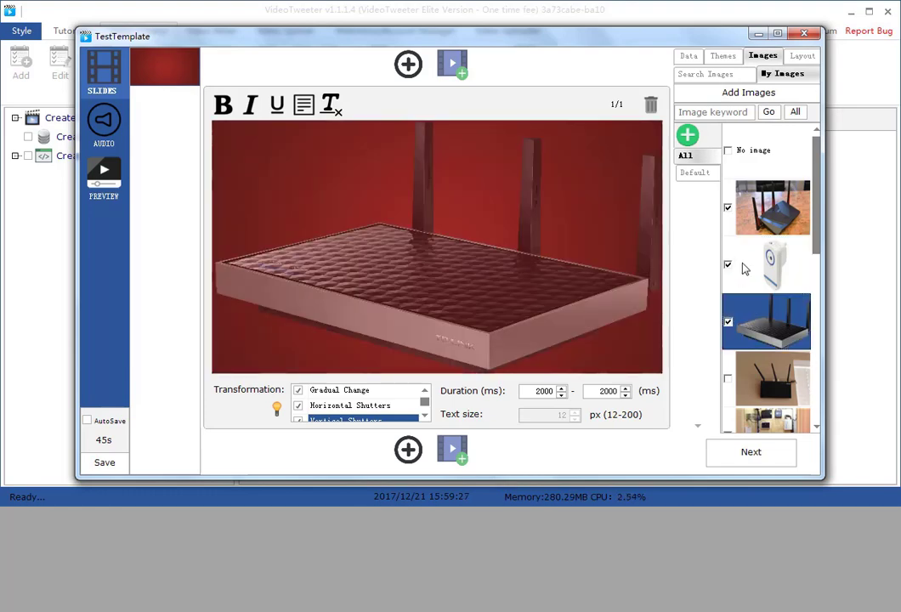
- Add the Text Left and Text Right layouts
click(803, 55)
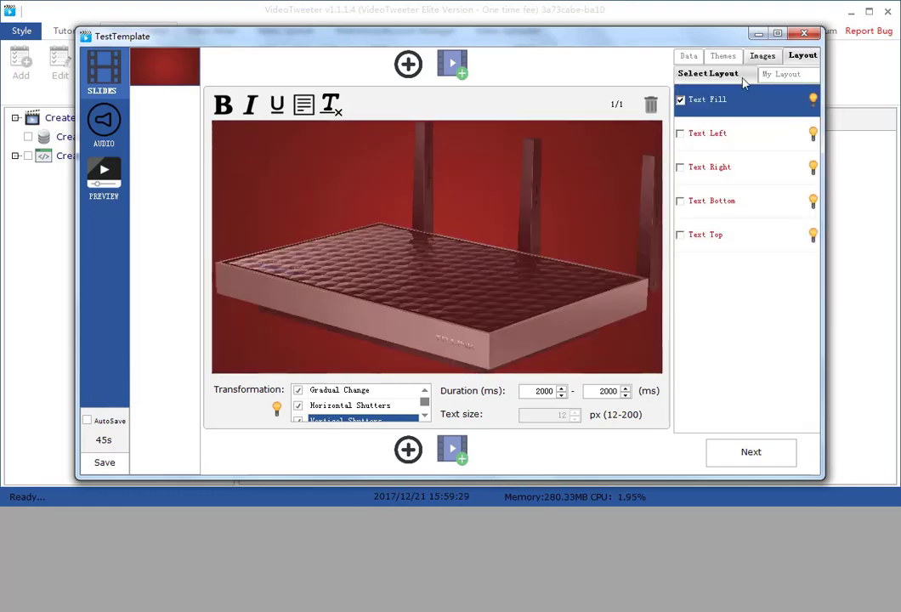
click(680, 135)
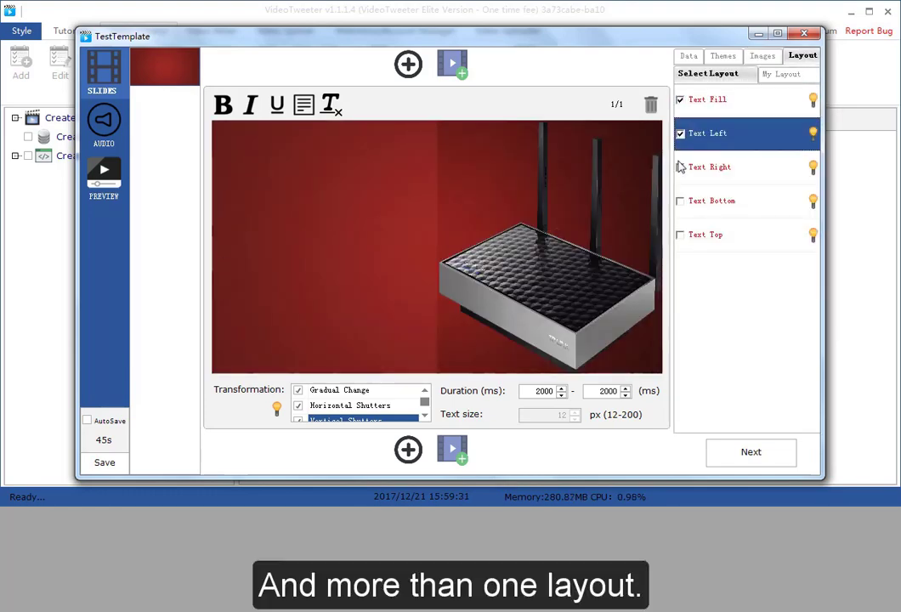
click(681, 169)
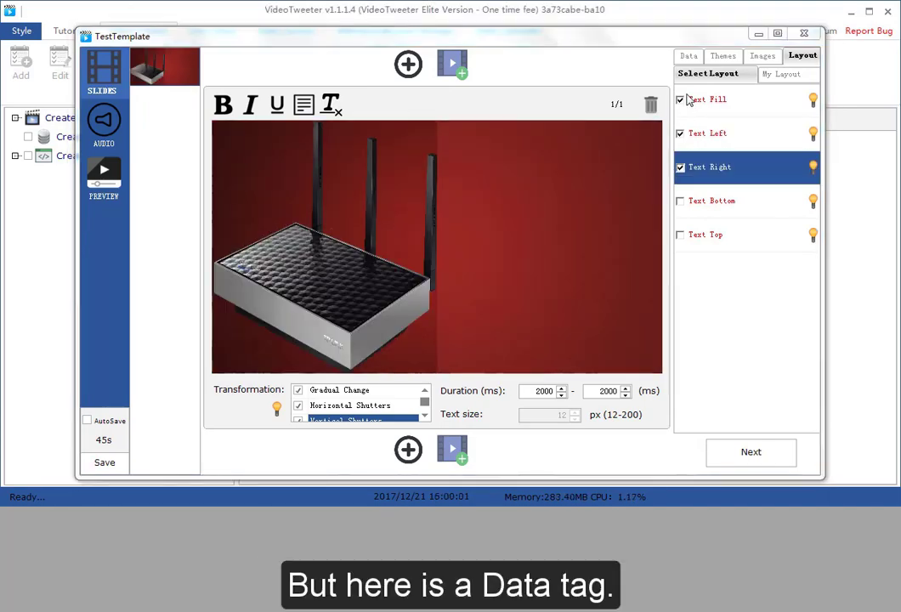
- Insert the item's content:encoded field onto the TestTemplate slide
click(688, 58)
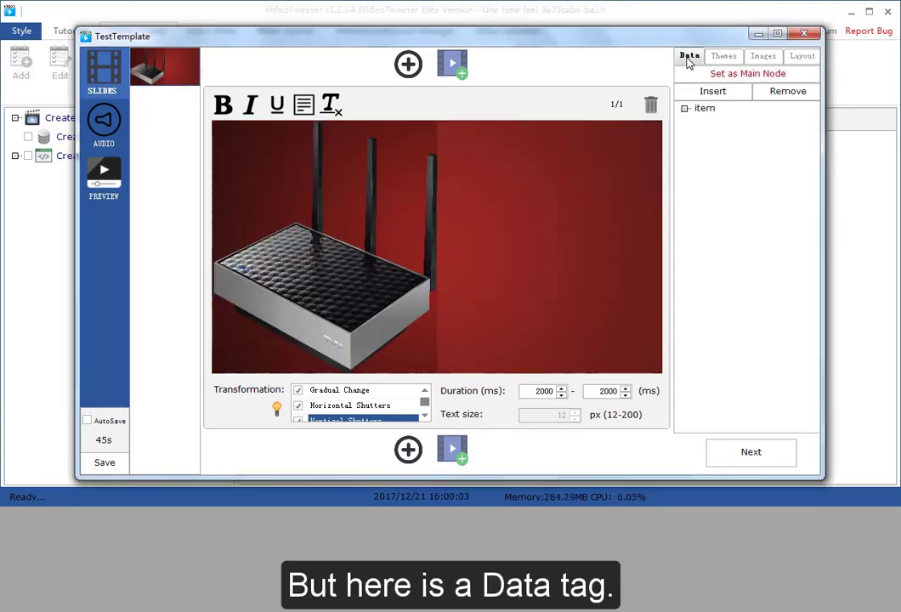
click(685, 109)
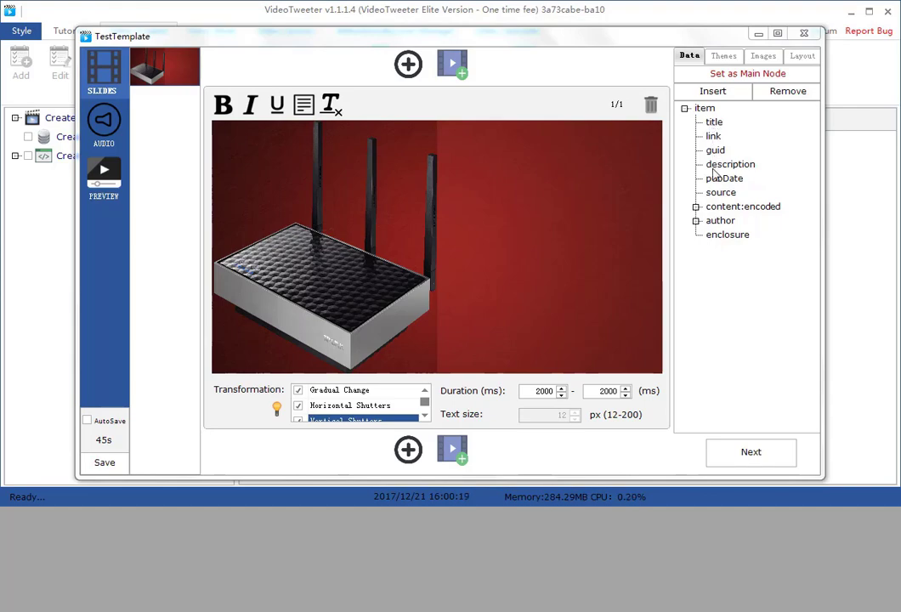
click(714, 123)
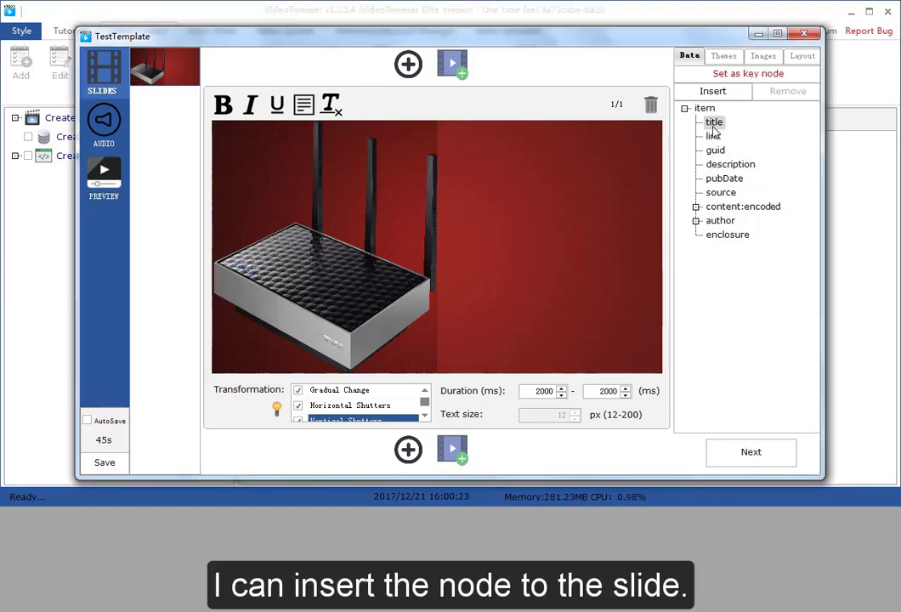
click(731, 210)
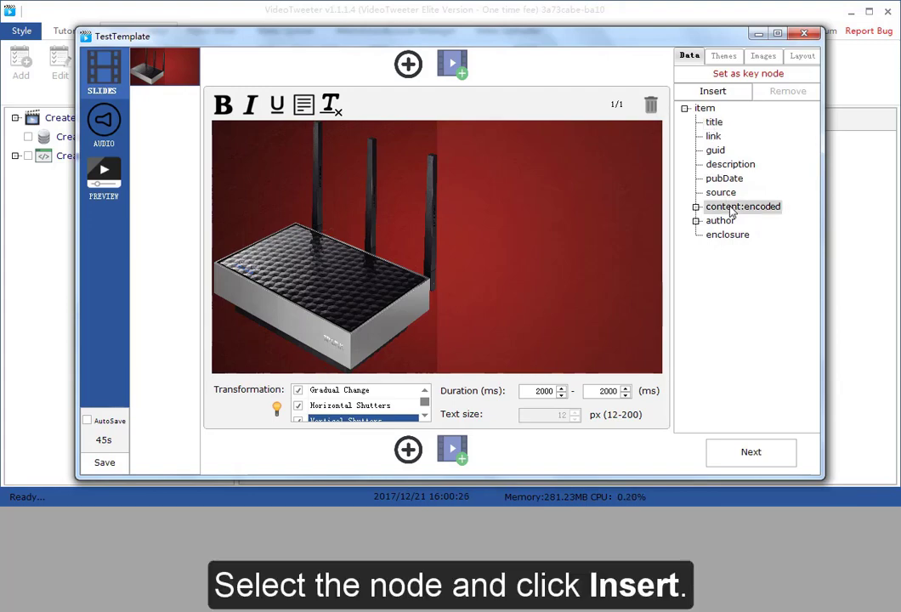
click(718, 90)
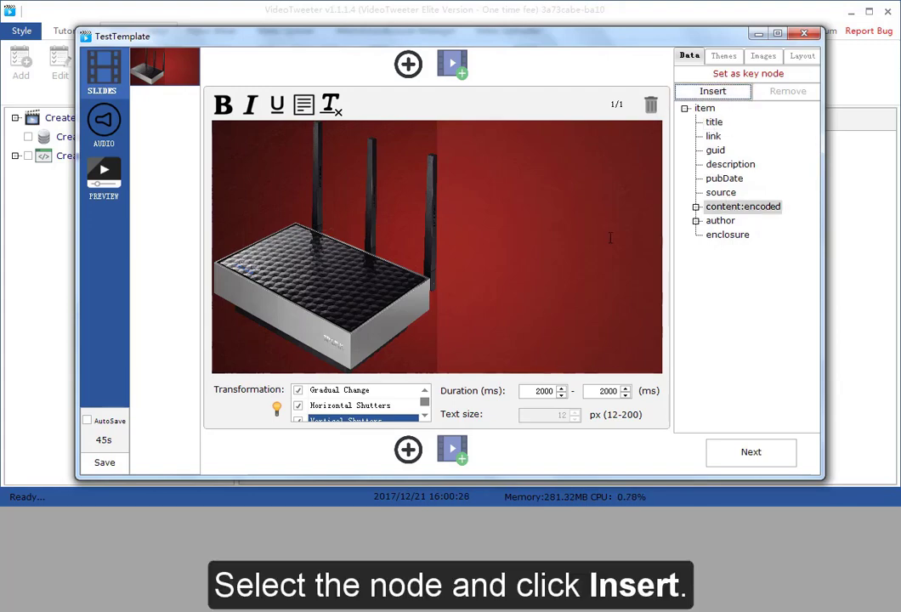
click(716, 91)
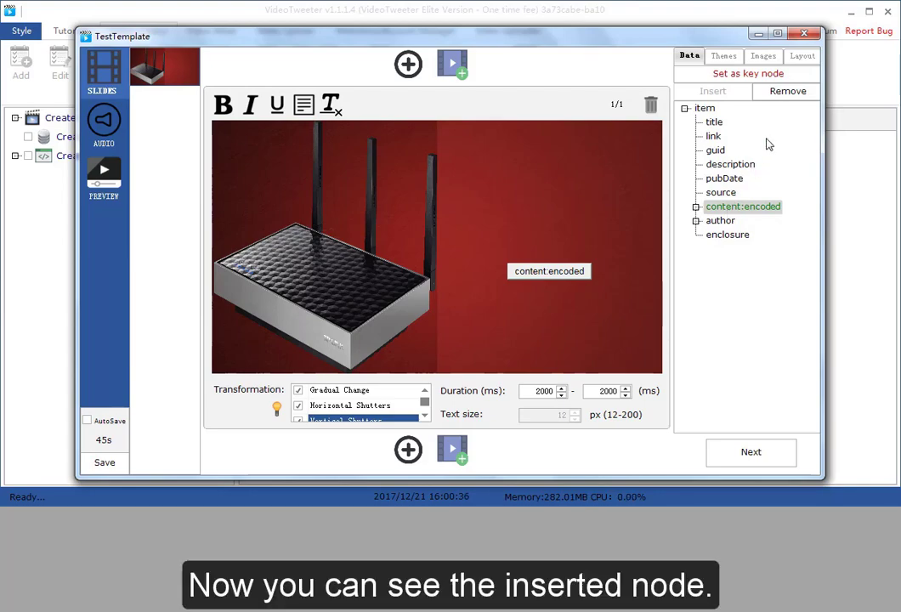
click(783, 95)
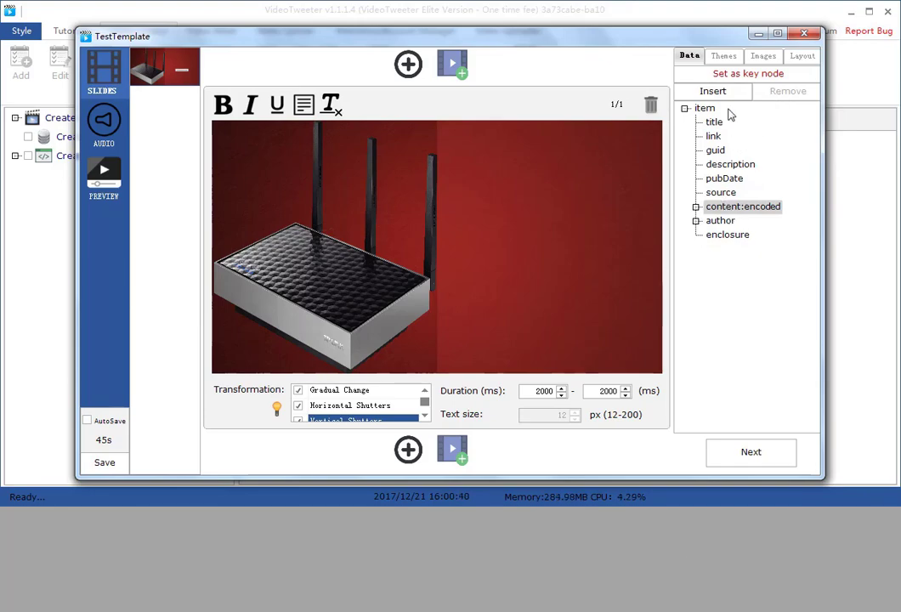
click(723, 93)
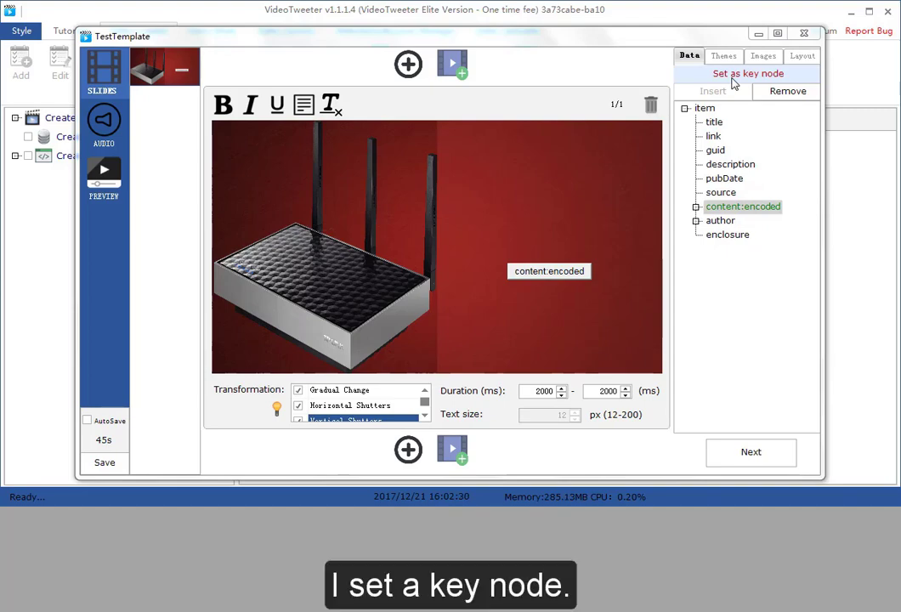
- Set content:encoded as the key node with text split According to sentence
click(735, 78)
click(561, 283)
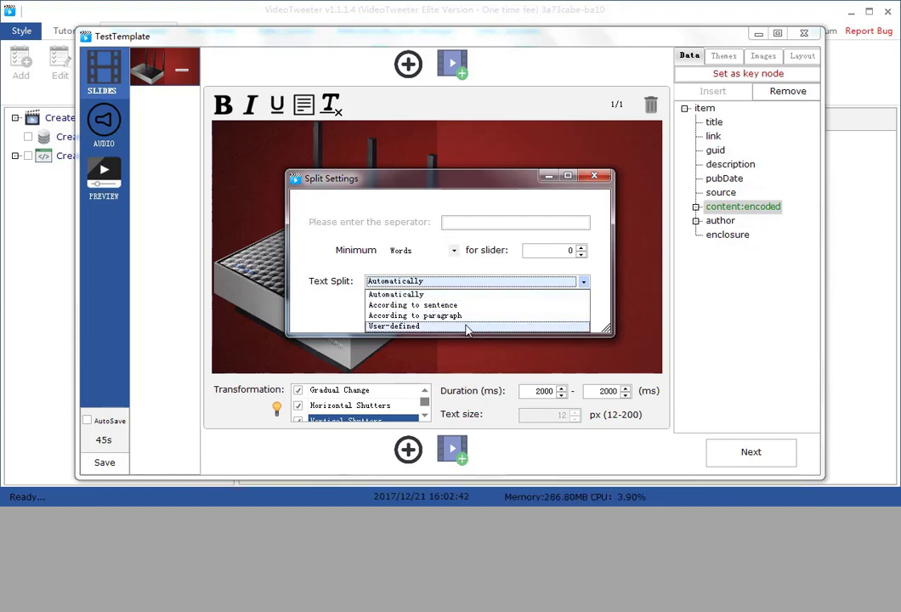
click(470, 326)
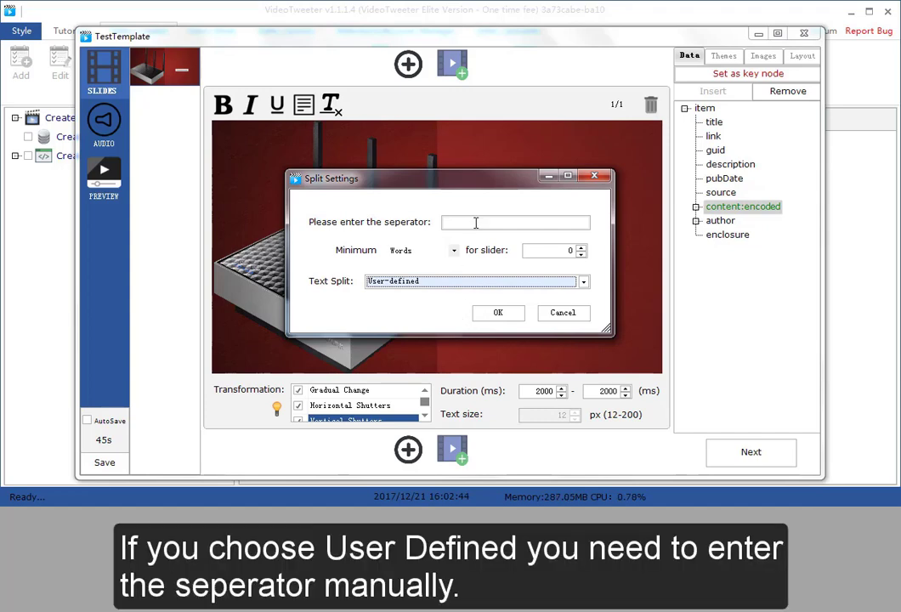
click(477, 282)
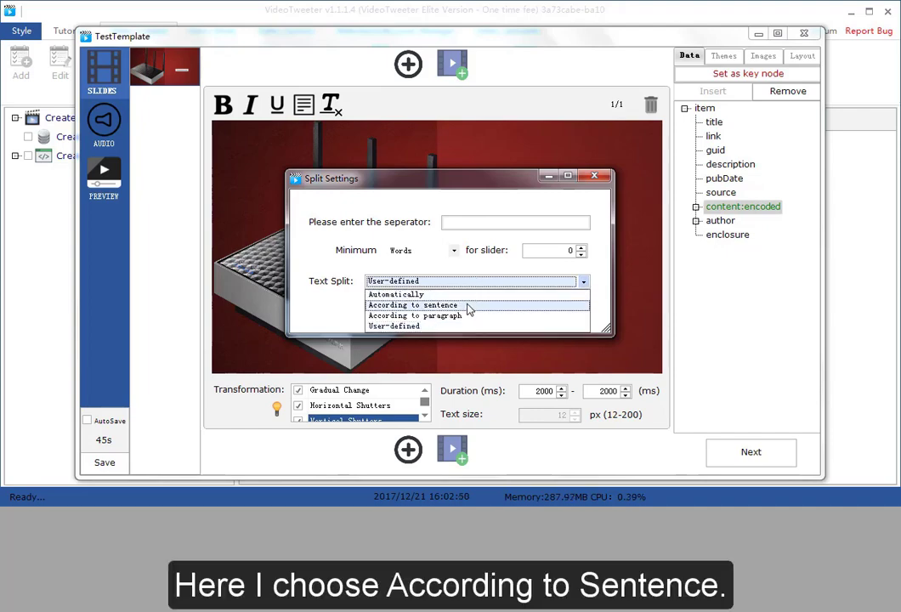
click(468, 305)
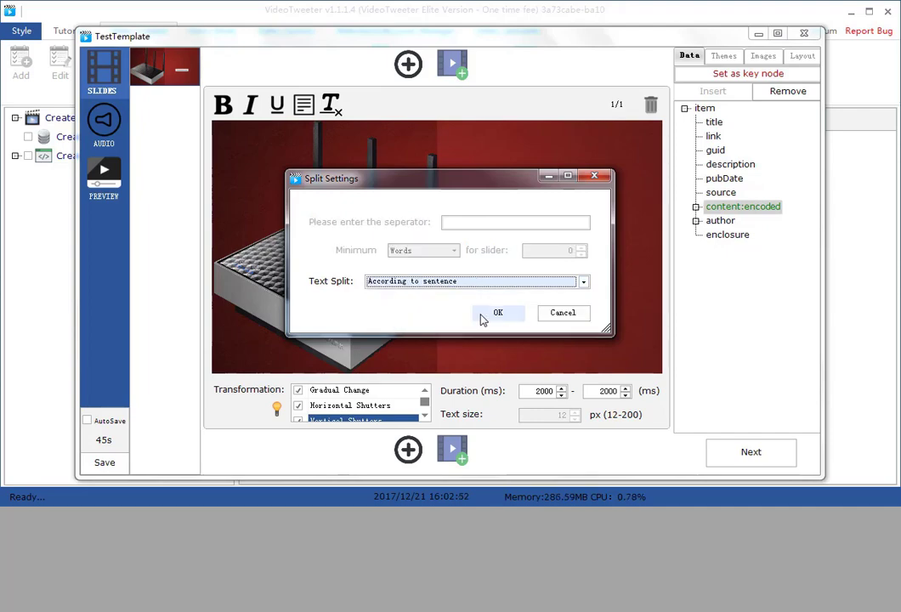
click(496, 313)
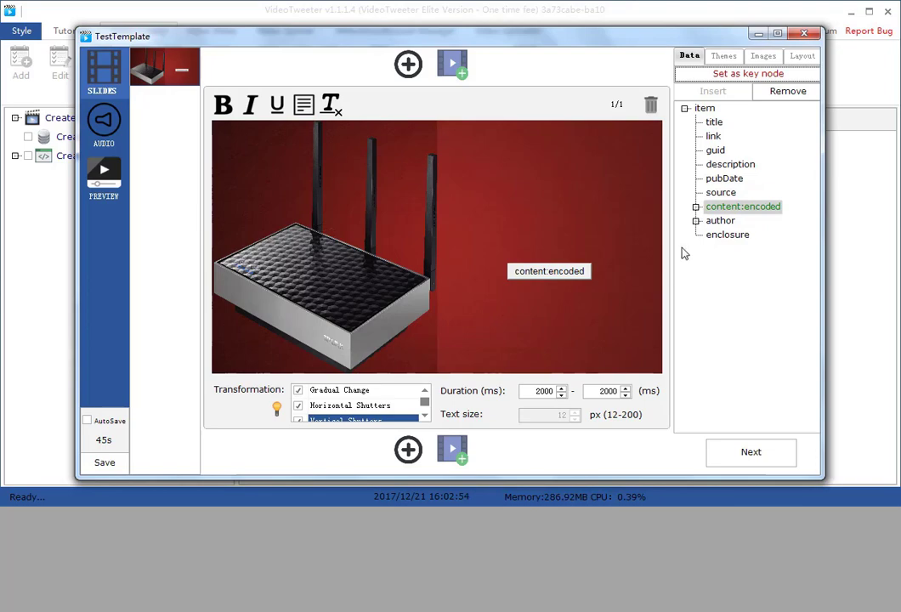
- Reselect content:encoded and advance to the audio settings page
click(712, 221)
click(721, 209)
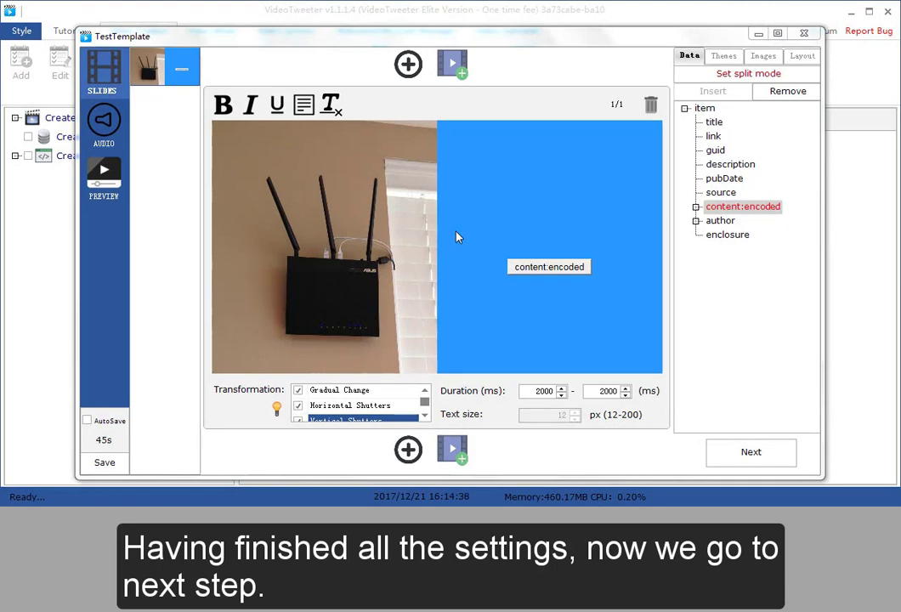
click(747, 454)
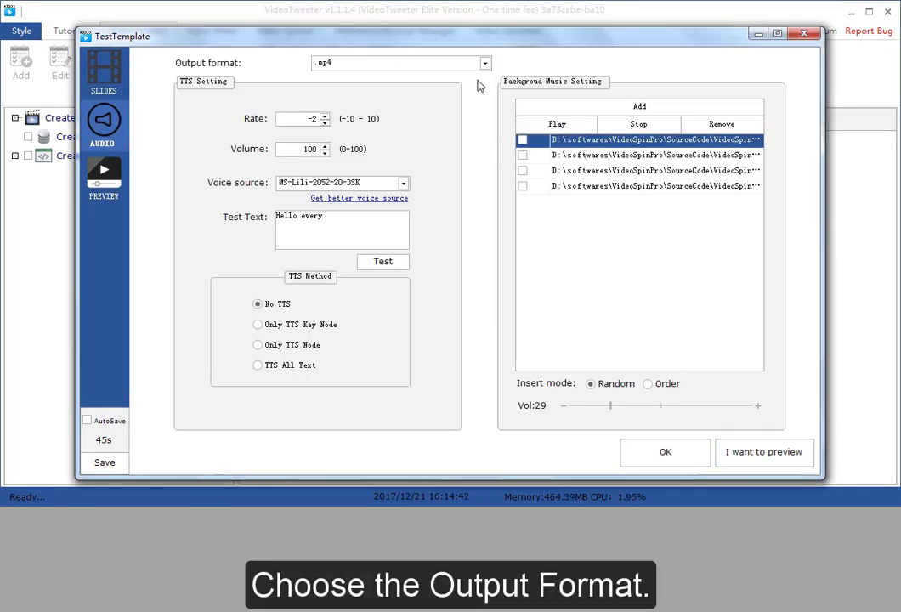
- Keep .mp4 output, set rate 0, voice CereVoice Adam 4.0.4, and narrate Only TTS Key Node
click(469, 69)
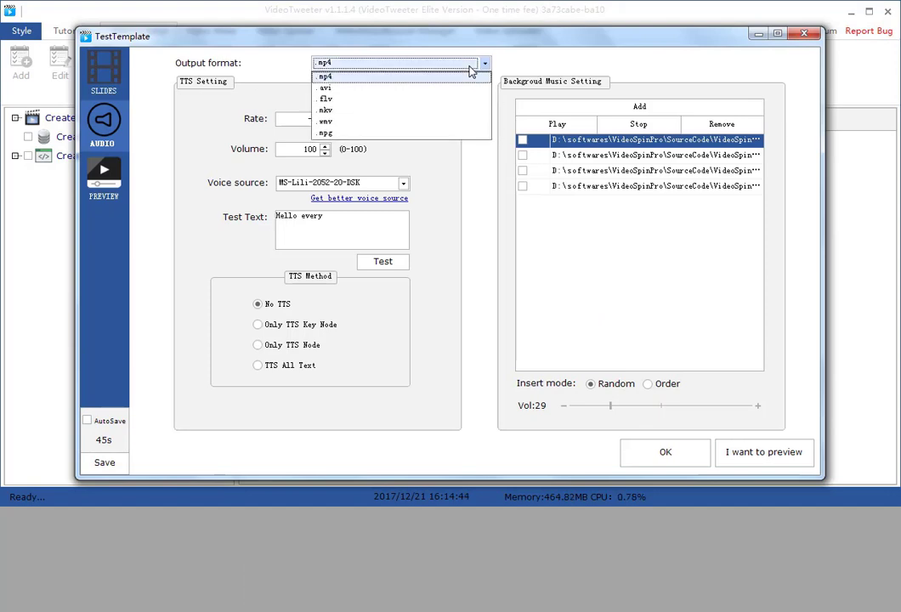
click(469, 68)
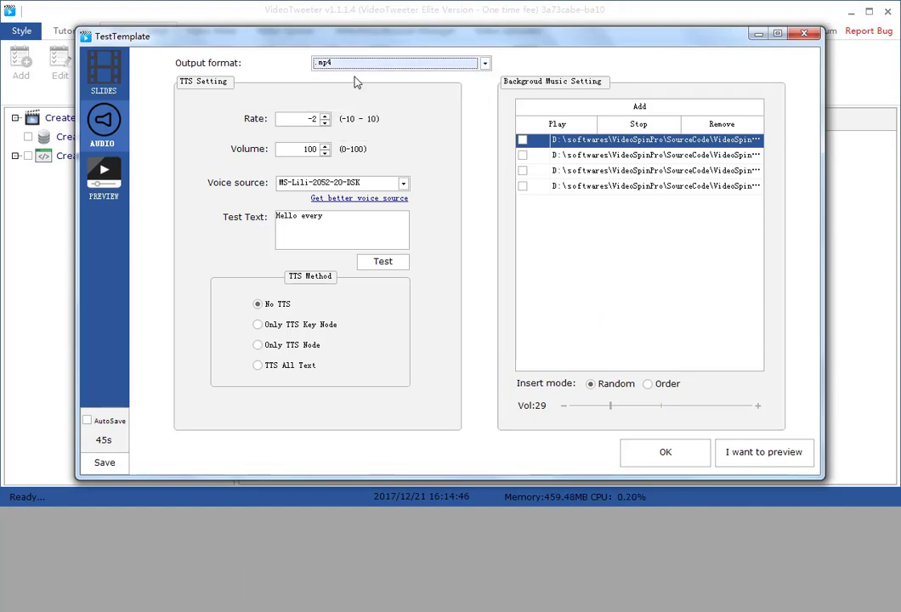
double_click(309, 119)
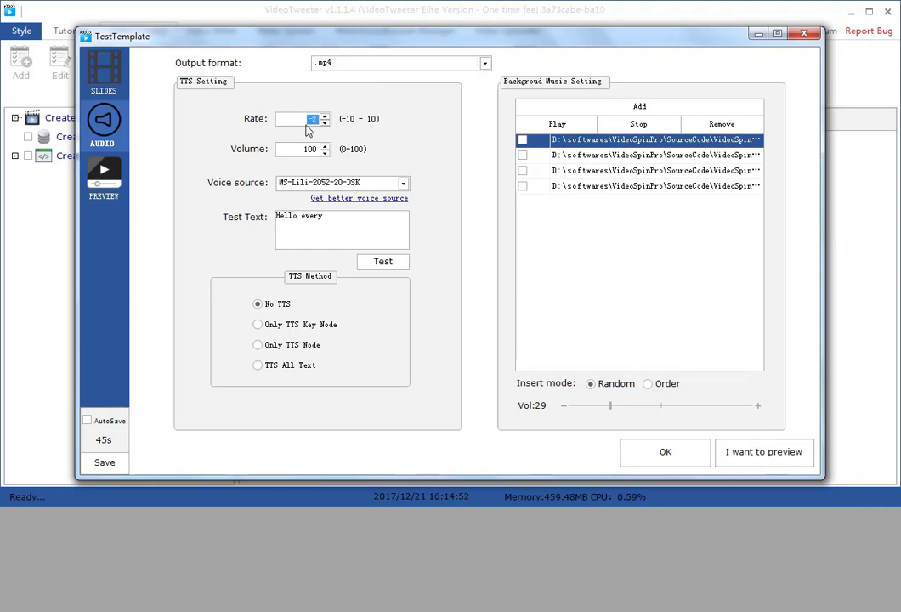
scroll(310, 126, up, 2)
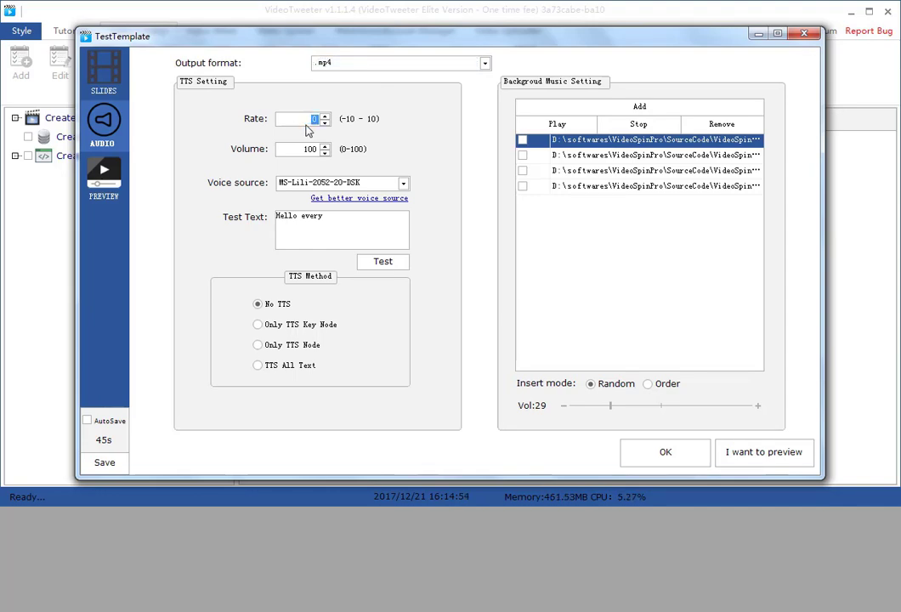
click(306, 181)
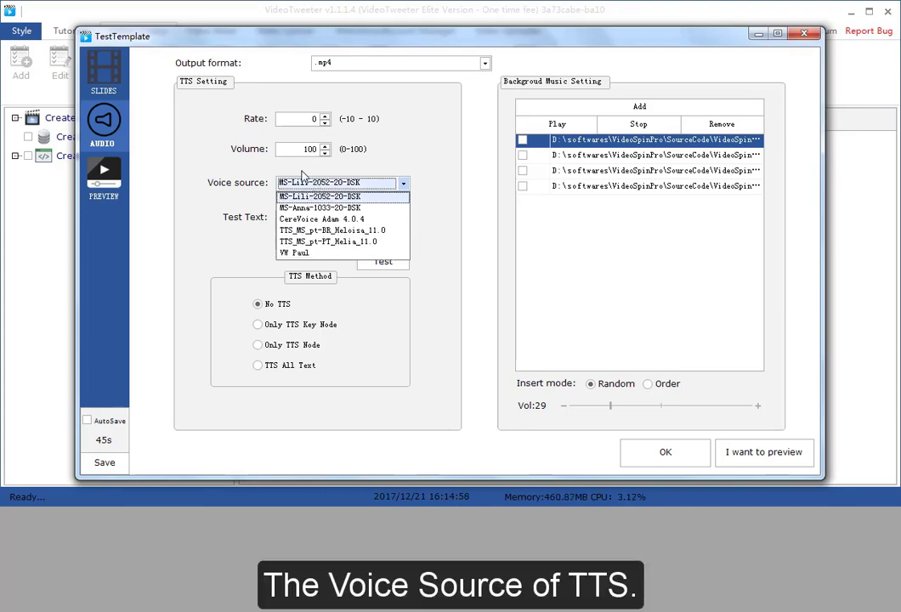
click(307, 220)
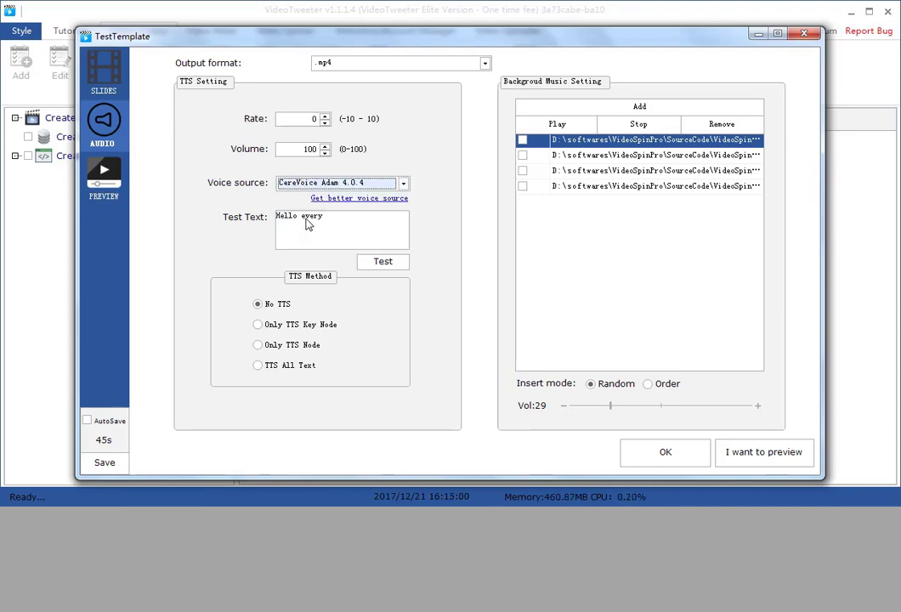
click(387, 264)
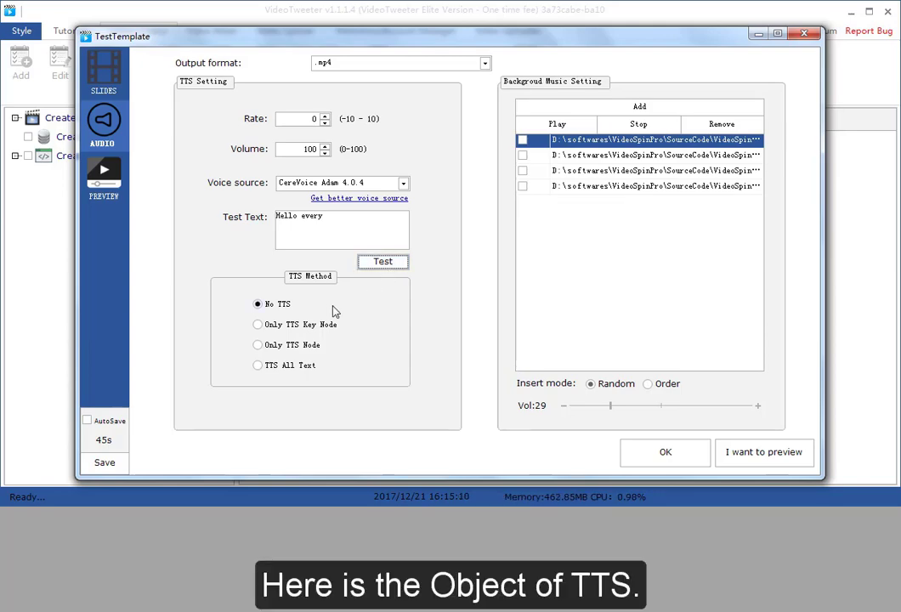
click(281, 331)
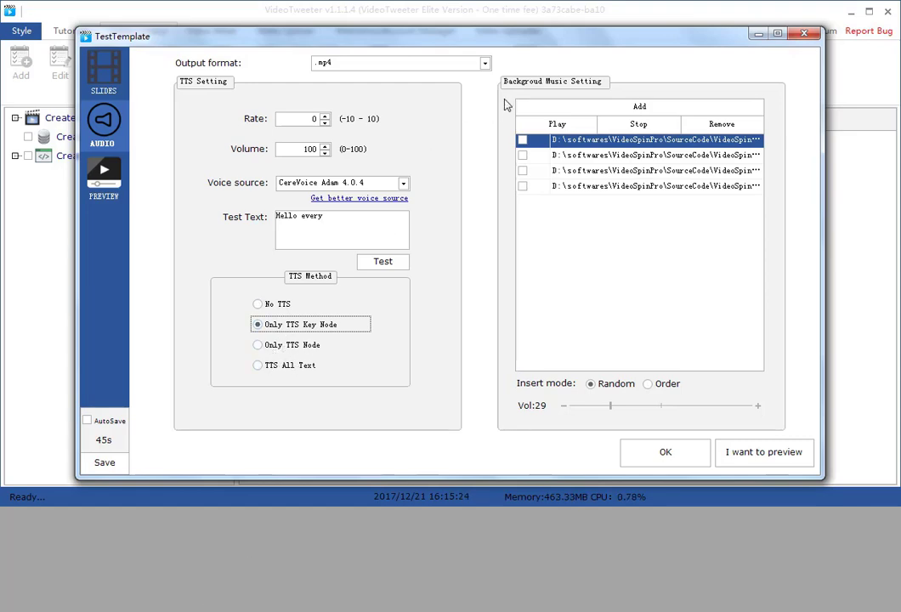
- Preview the second and third background music tracks without adding new music
click(579, 108)
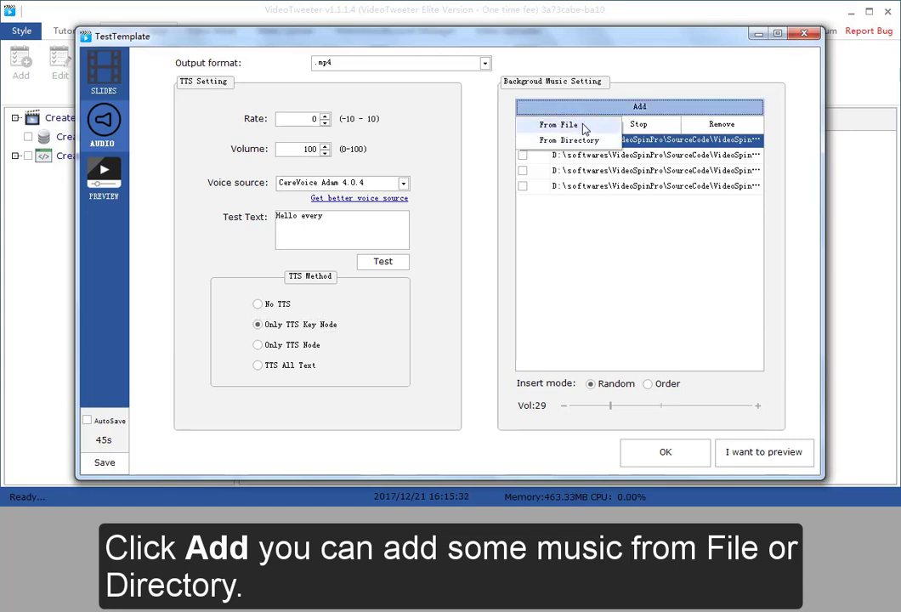
click(539, 110)
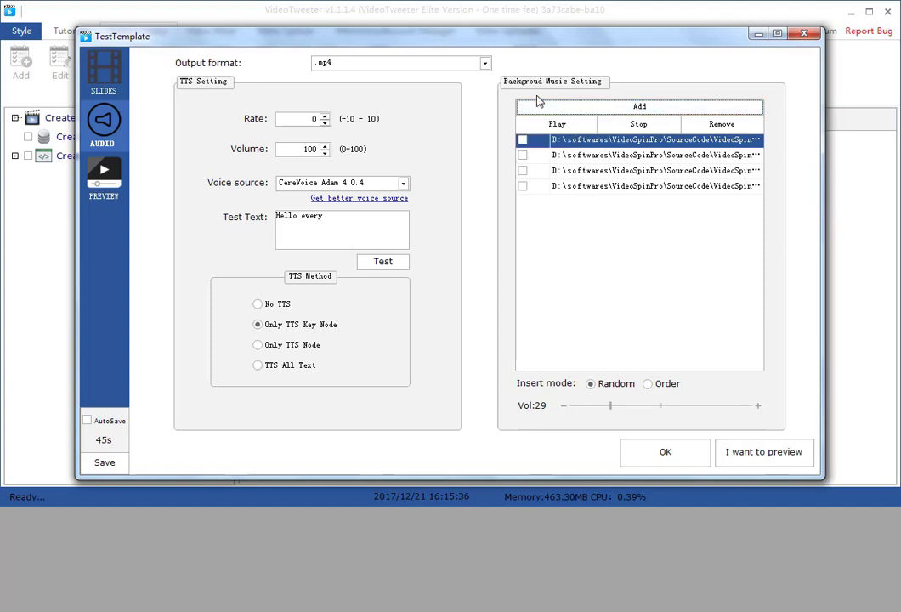
click(572, 155)
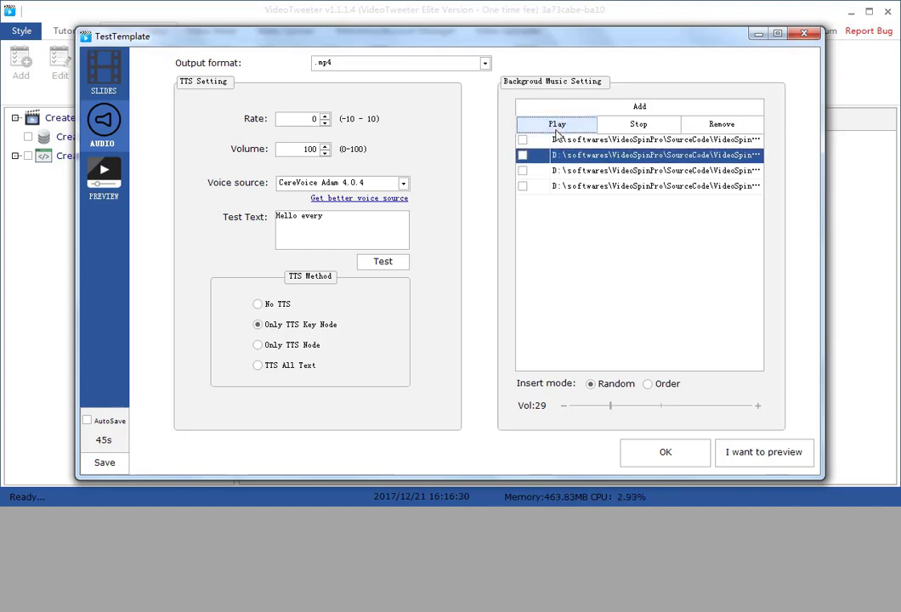
click(557, 126)
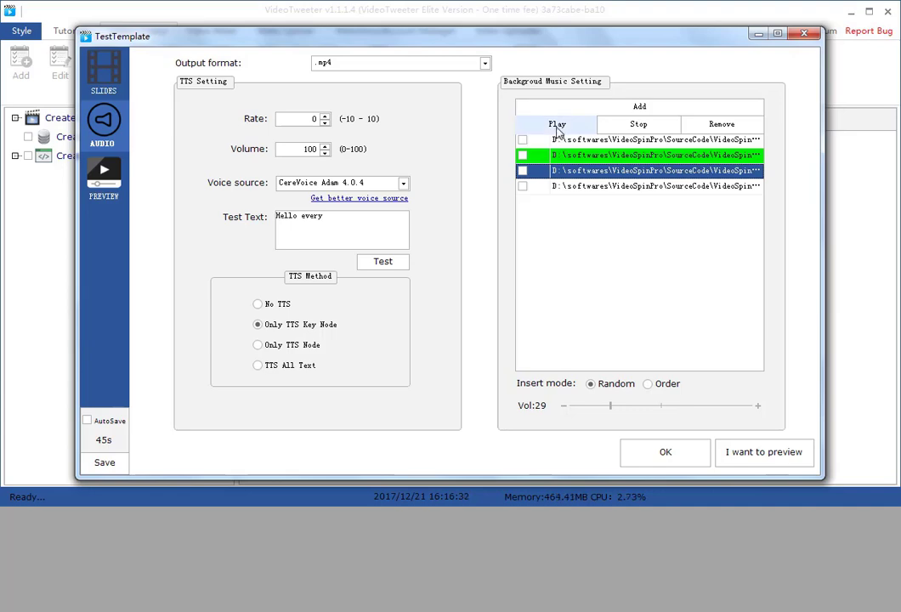
click(557, 126)
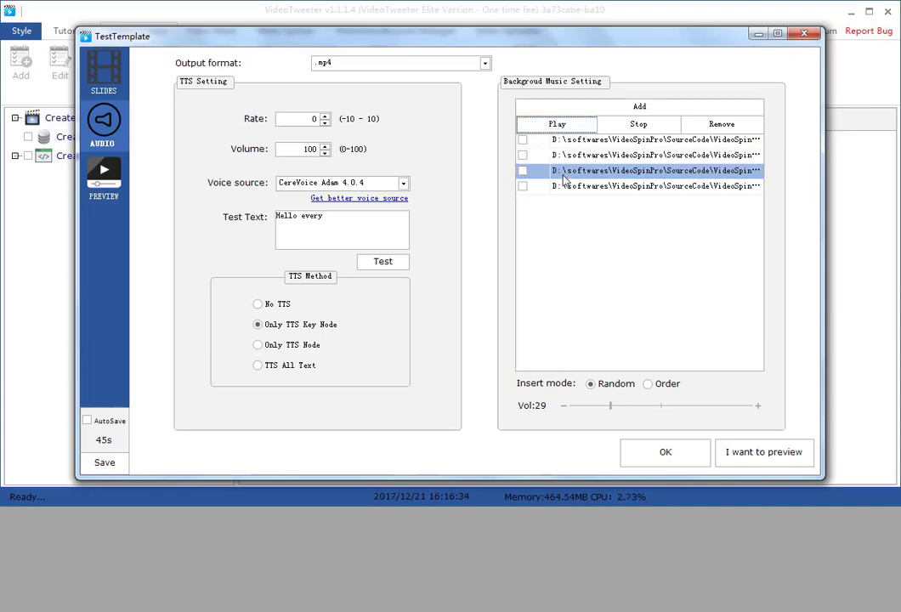
click(546, 125)
click(538, 126)
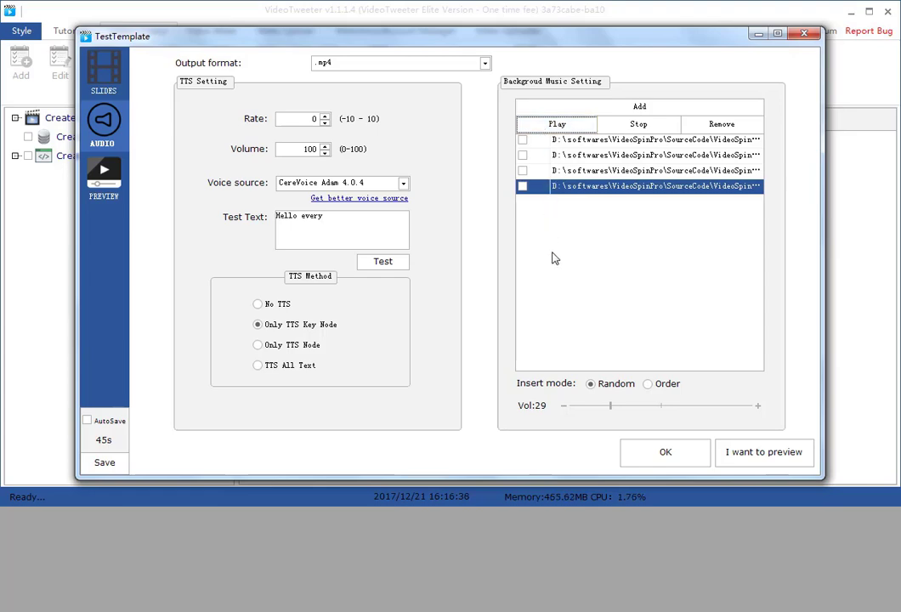
- Raise the background music volume to 30 and tick the fourth music track
mouse_move(614, 408)
mouse_down()
mouse_move(660, 411)
mouse_move(616, 411)
mouse_up()
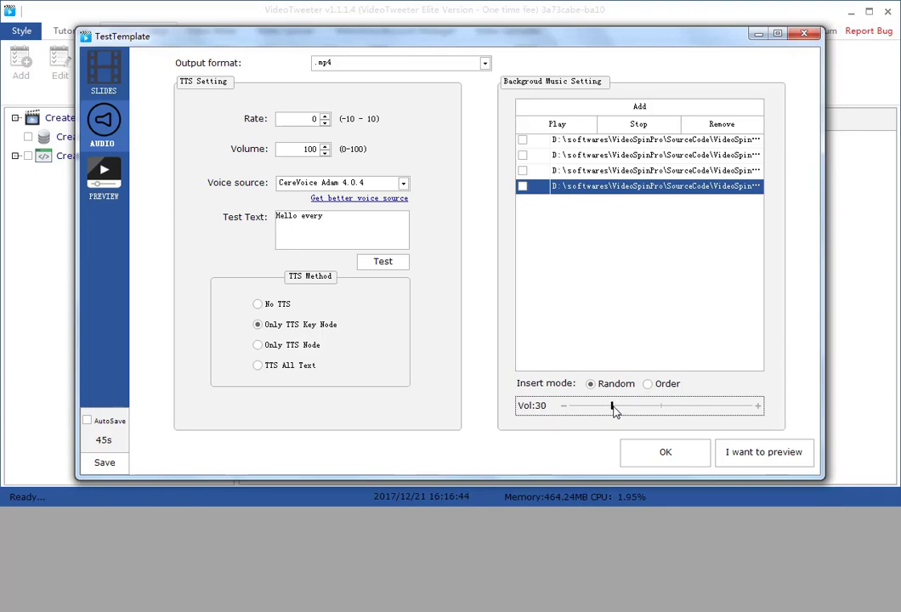
click(632, 126)
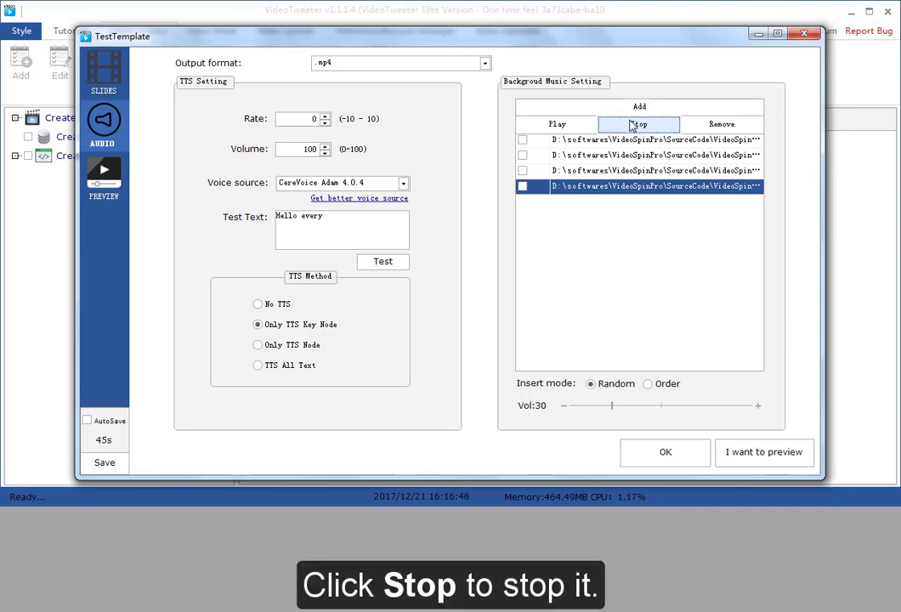
click(610, 140)
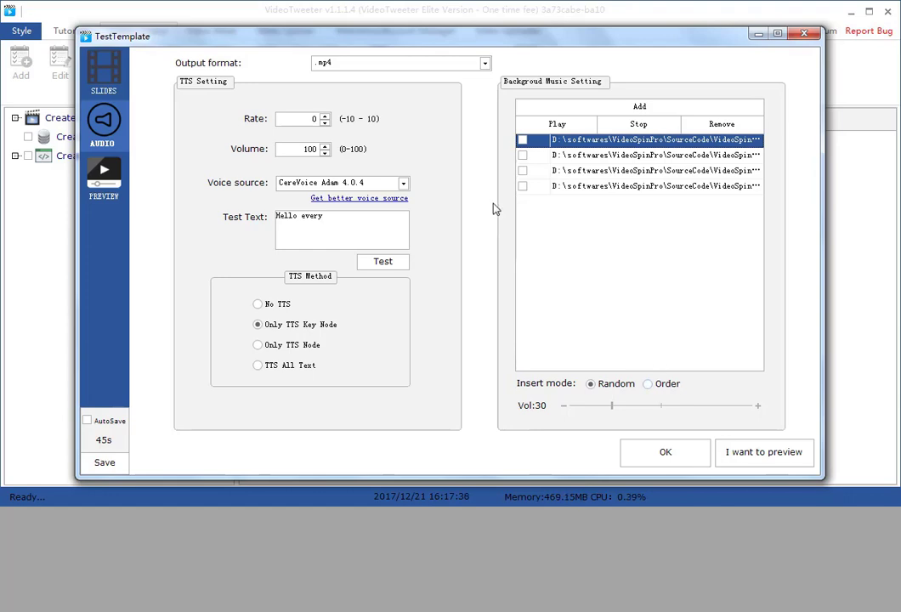
click(522, 188)
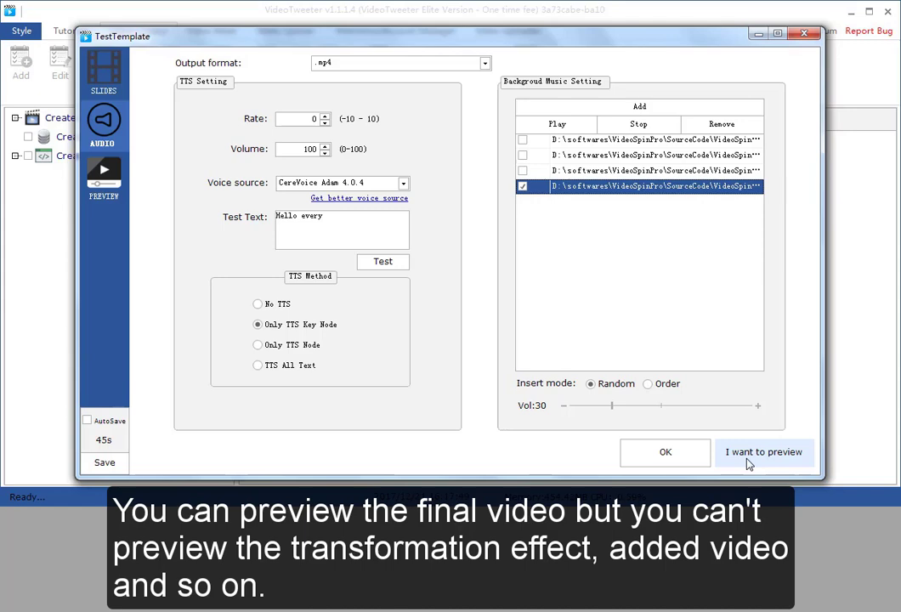
- Save the audio settings, verify TestDataSource is bound to TestTemplate, then close the manager
click(684, 454)
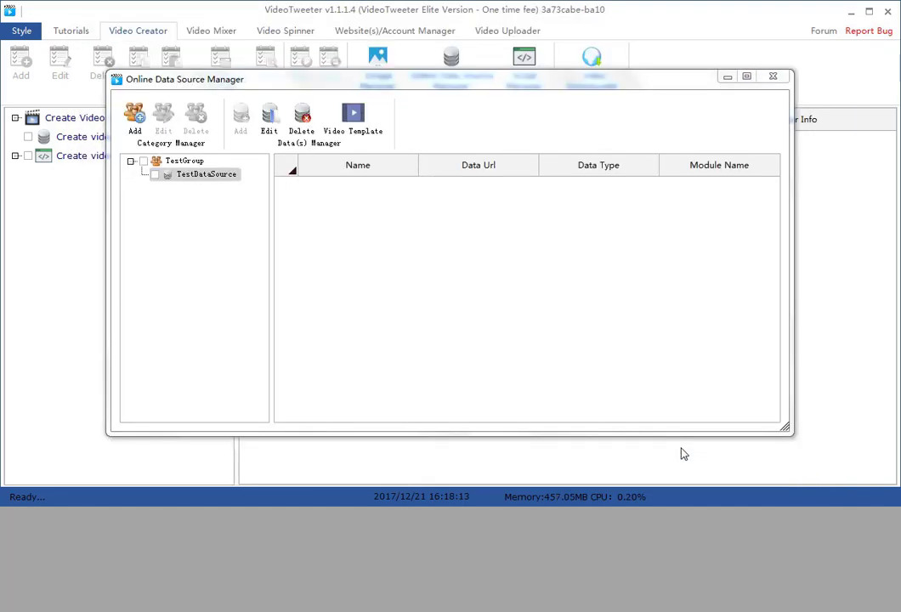
click(158, 175)
click(156, 175)
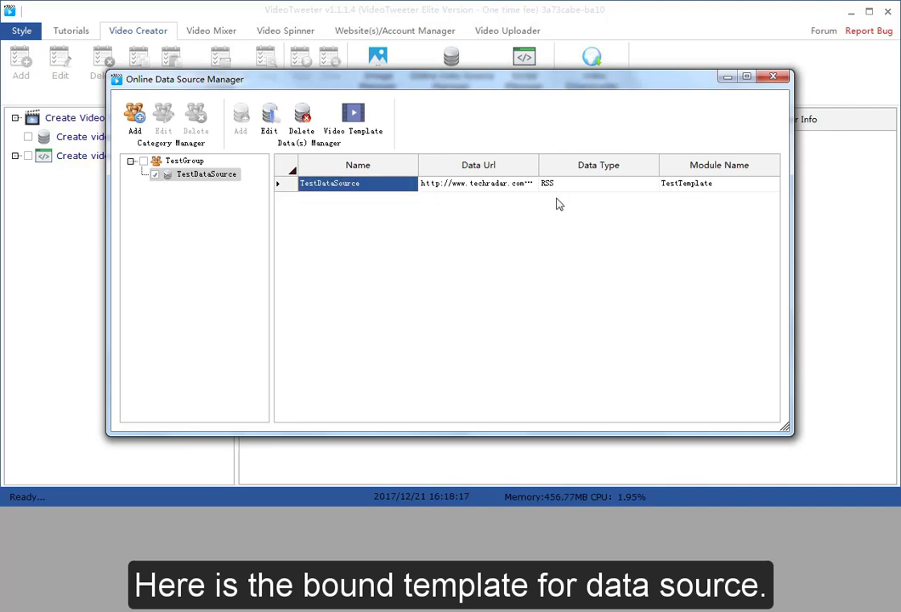
click(733, 192)
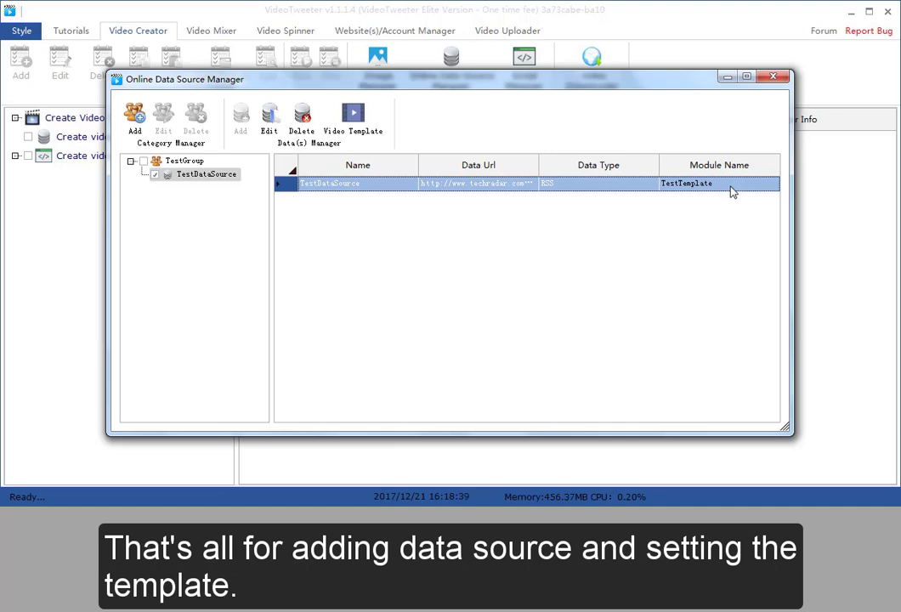
click(780, 79)
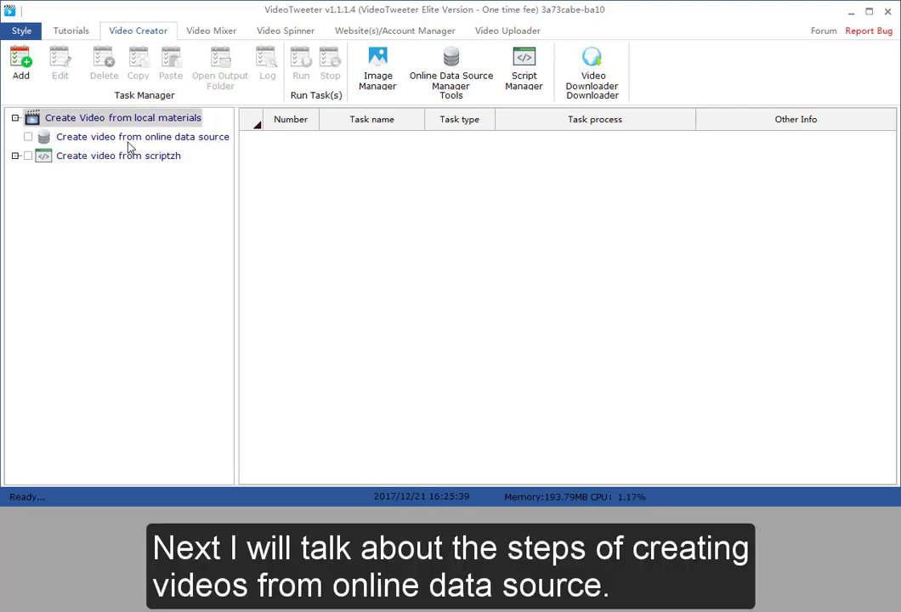
click(122, 142)
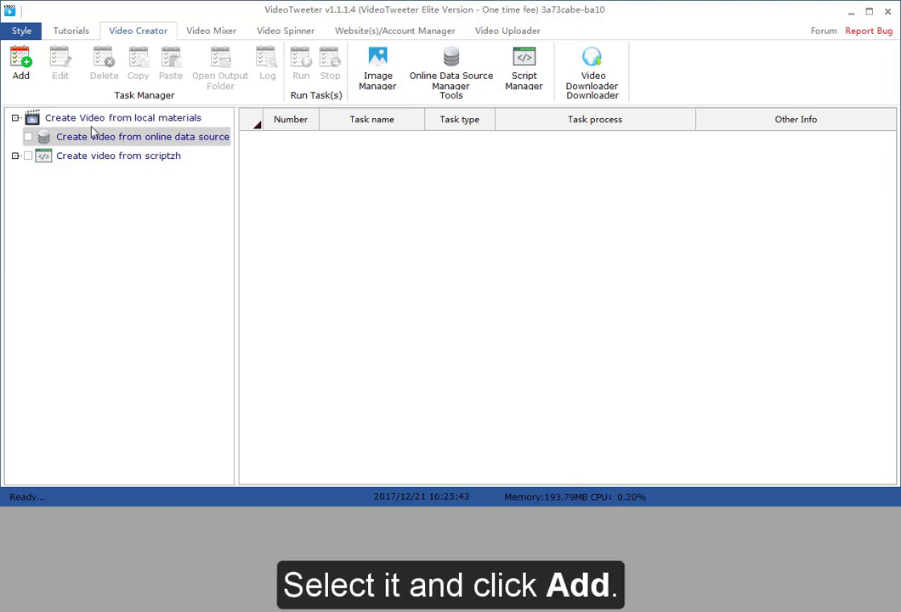
- Create task 'TestOnlineDataSourceTask' using TestTemplate, saving videos to the Videos folder
click(19, 64)
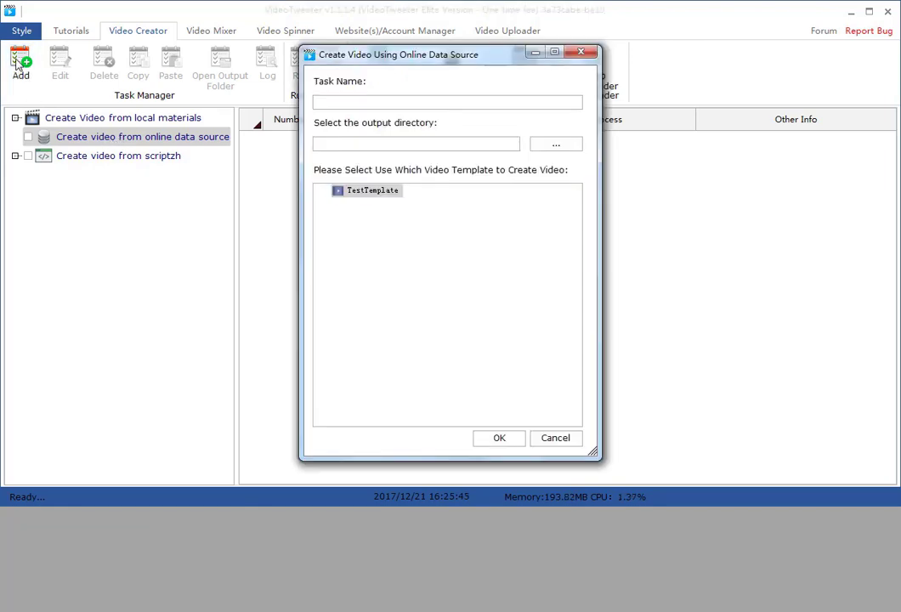
click(544, 150)
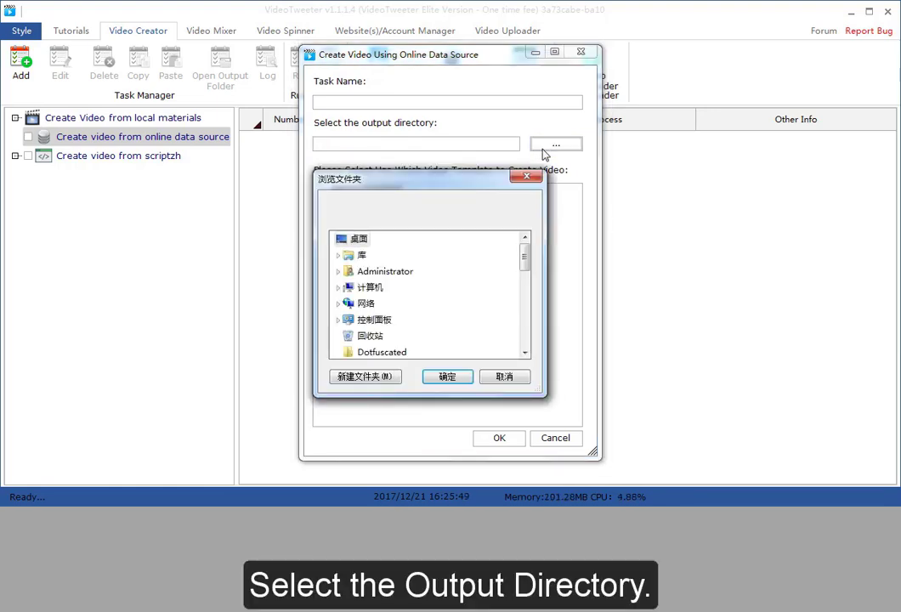
click(373, 287)
click(379, 302)
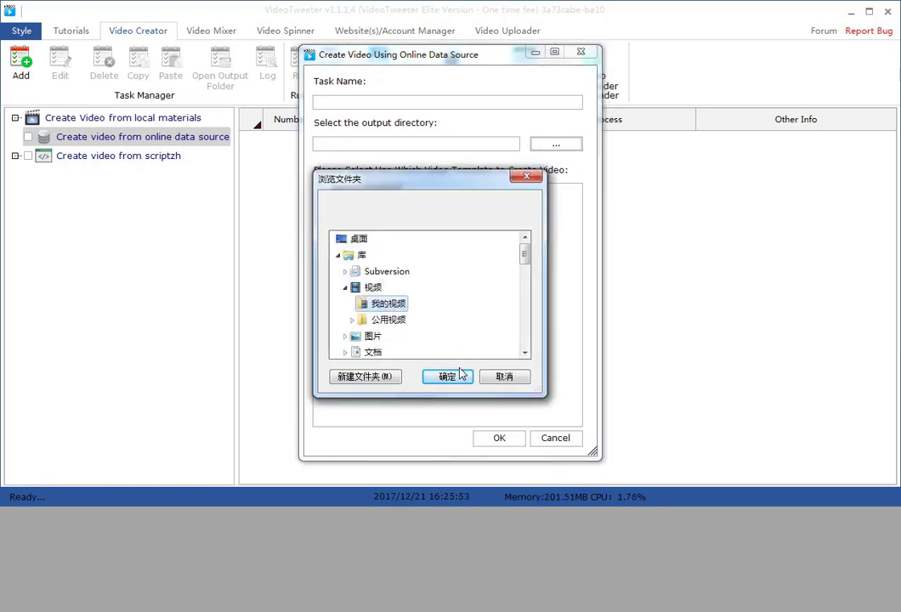
click(451, 377)
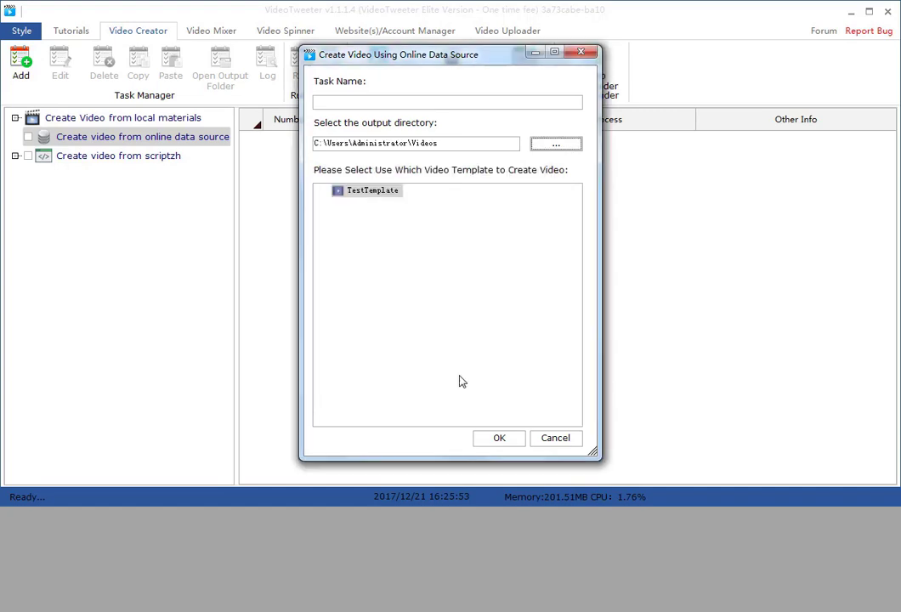
click(360, 101)
text(TestOnlineDataSource)
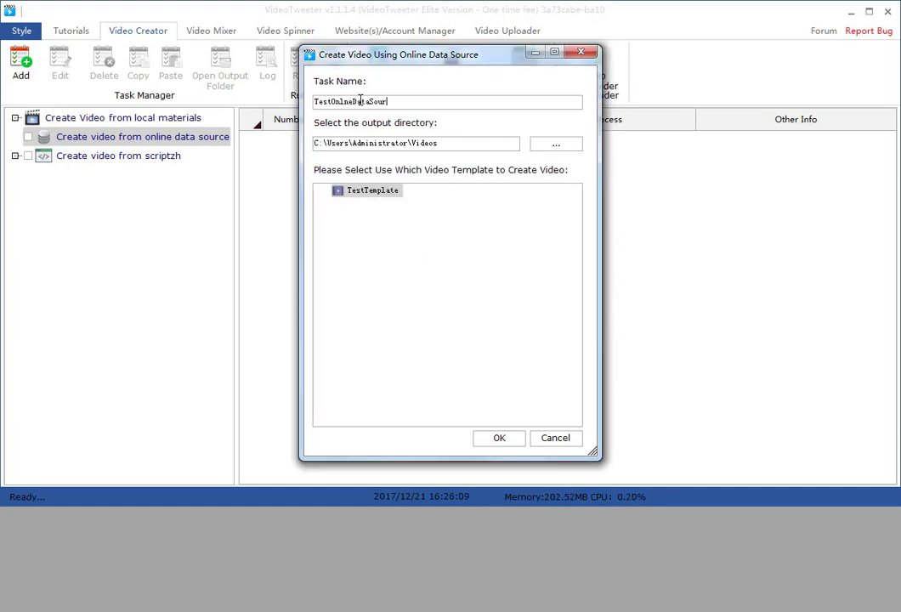
text(Task)
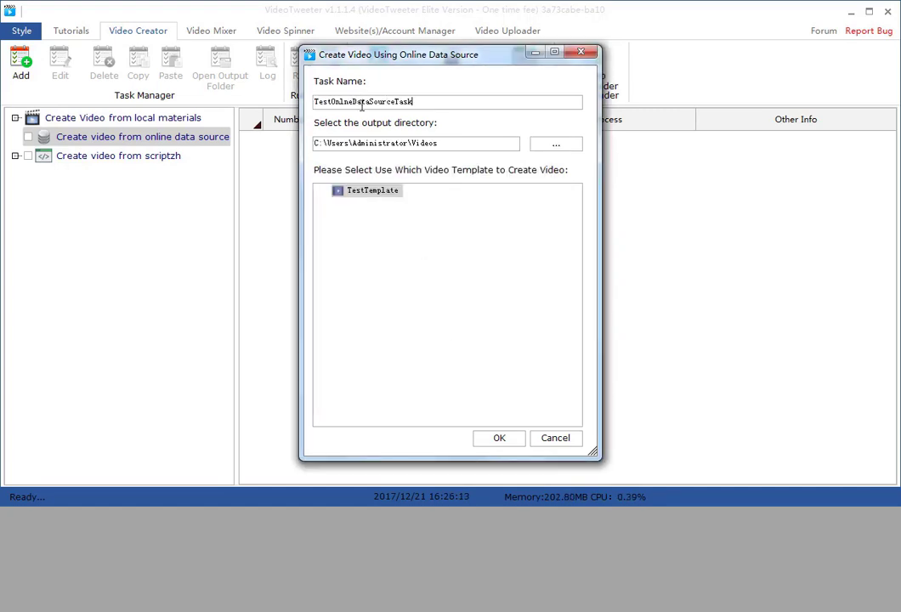
click(370, 192)
click(500, 439)
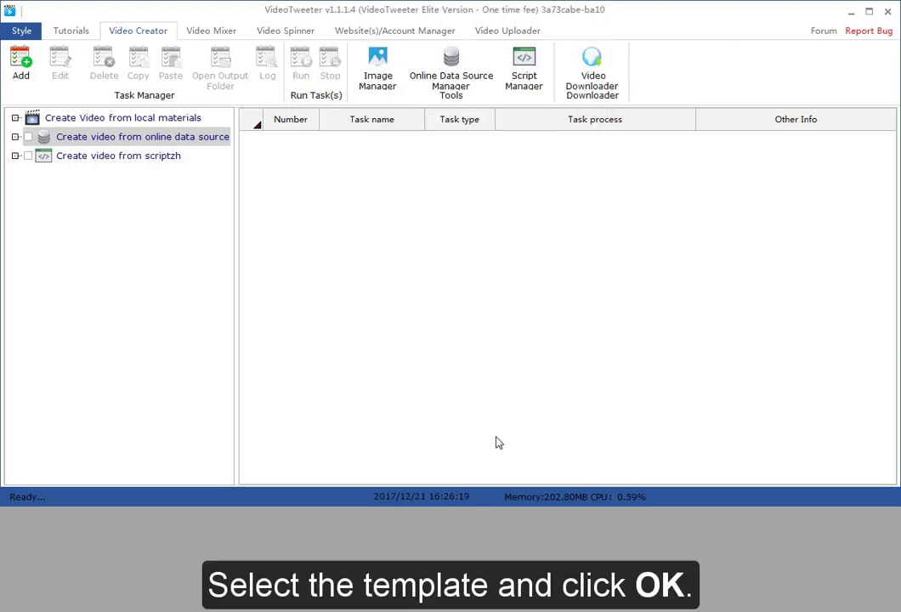
- Start task 1001 in 'Run once' mode with the newest data source items
click(16, 137)
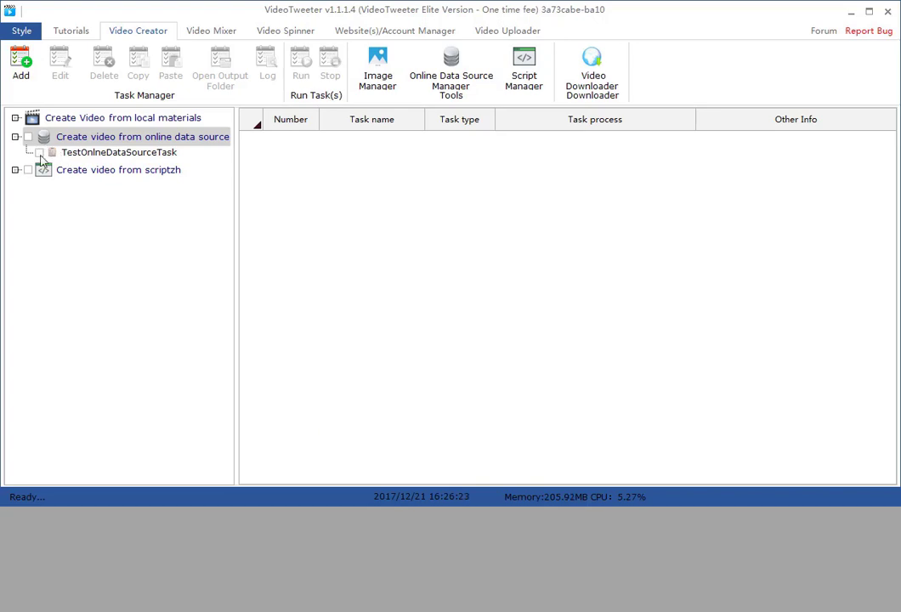
click(39, 156)
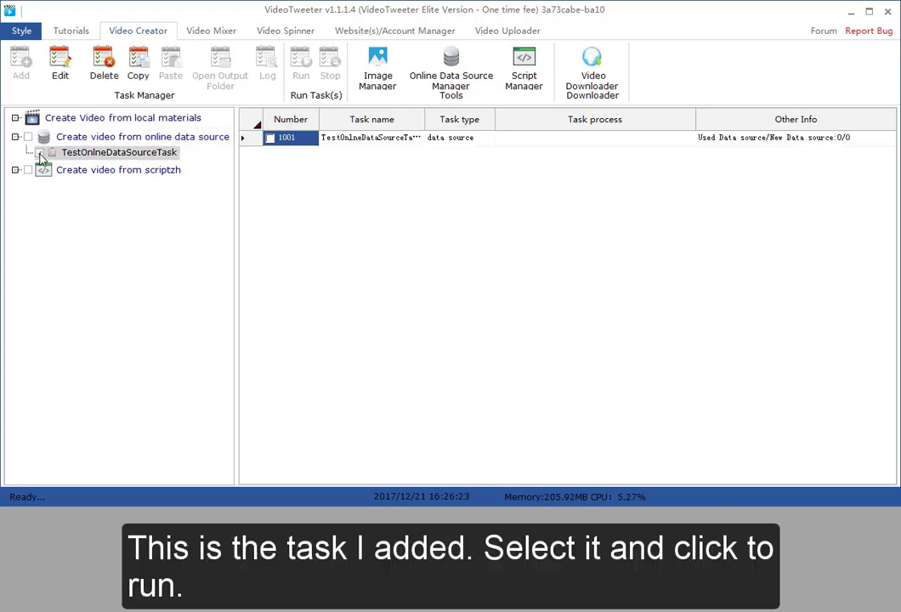
click(269, 140)
click(302, 68)
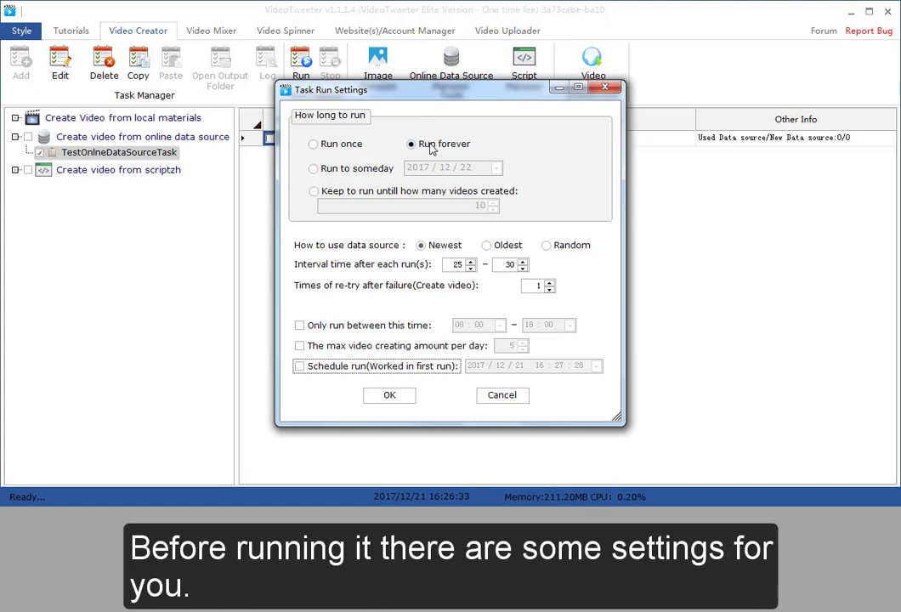
click(346, 147)
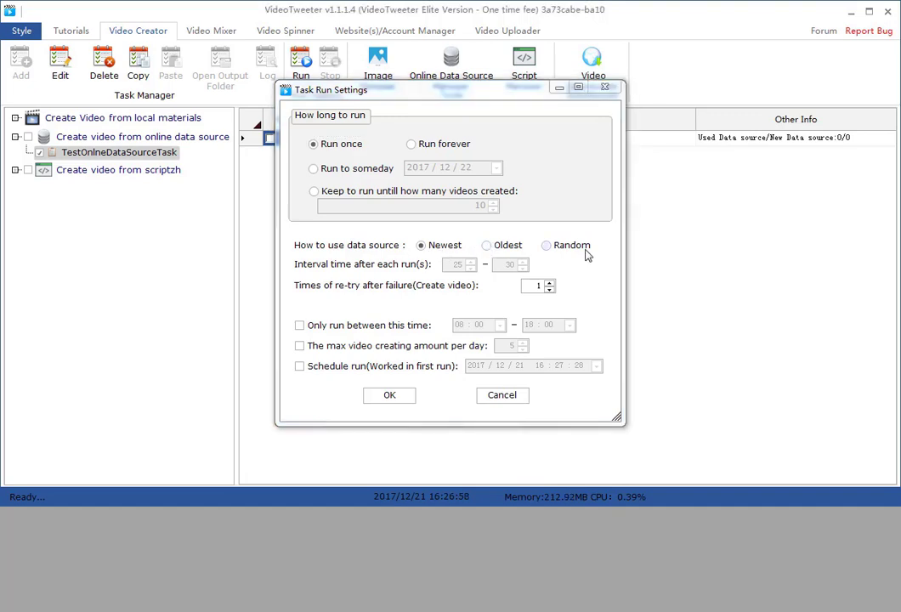
click(536, 259)
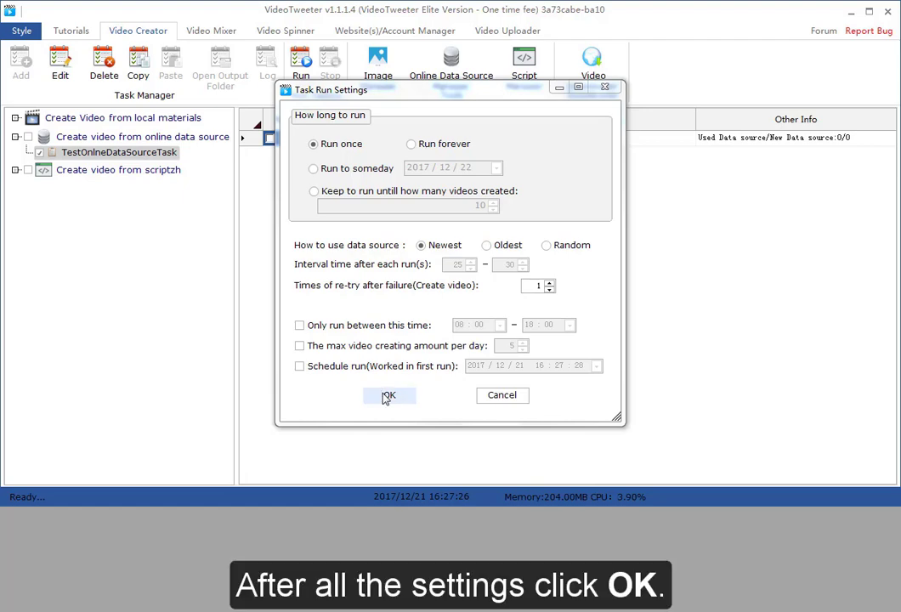
click(387, 396)
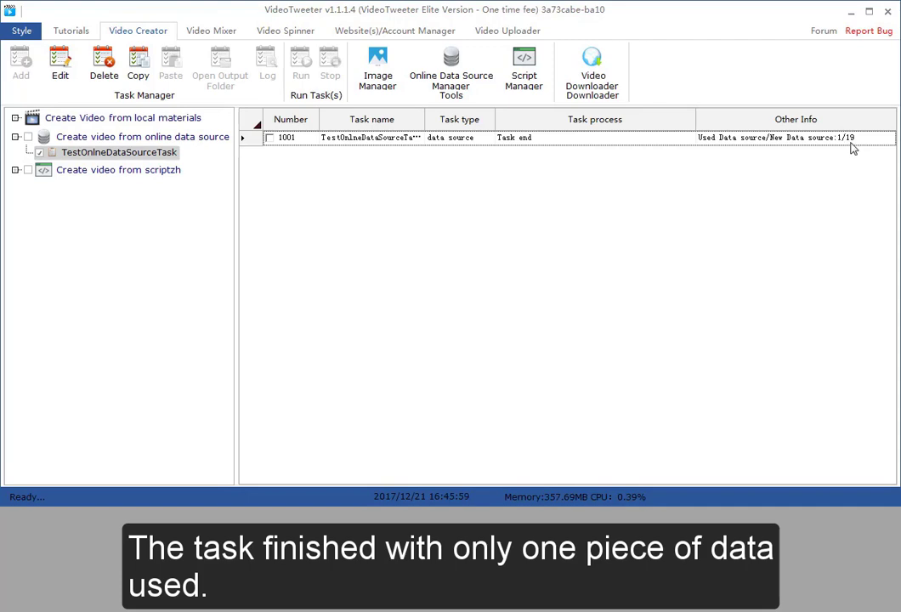
- Select task 1001 once it reaches Task end with 1 used, 19 new items
click(420, 147)
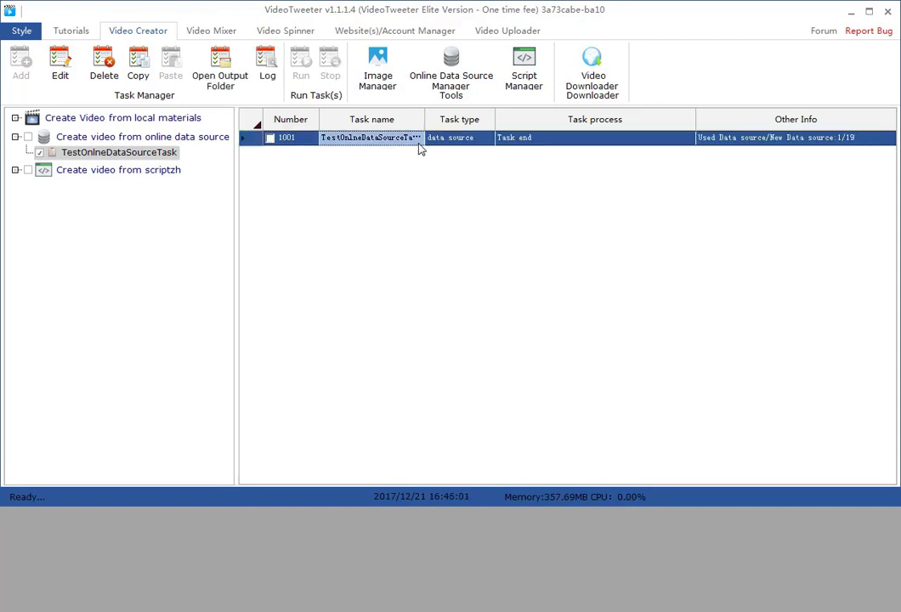
- Open task 1001's output folder in Explorer to find TestTemplate.mp4
click(215, 79)
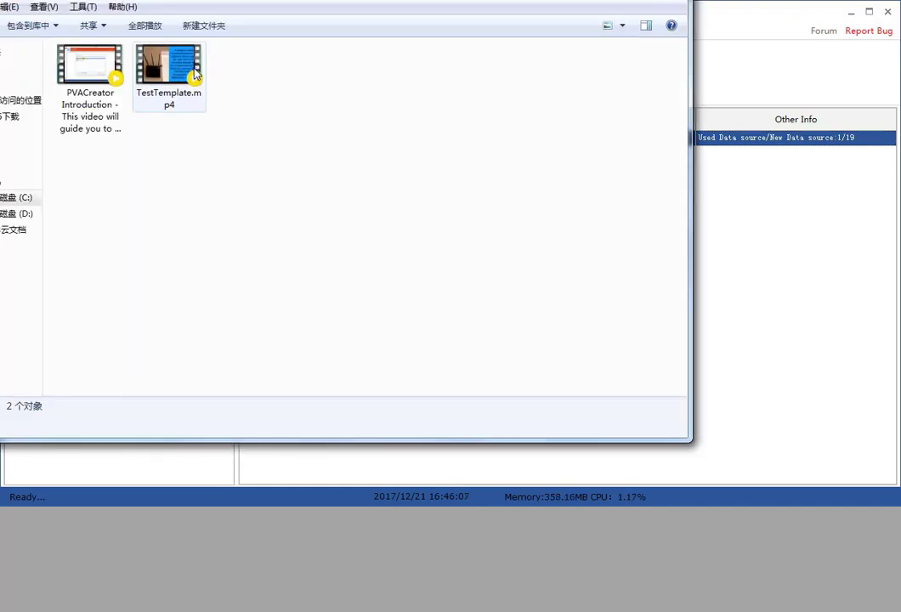